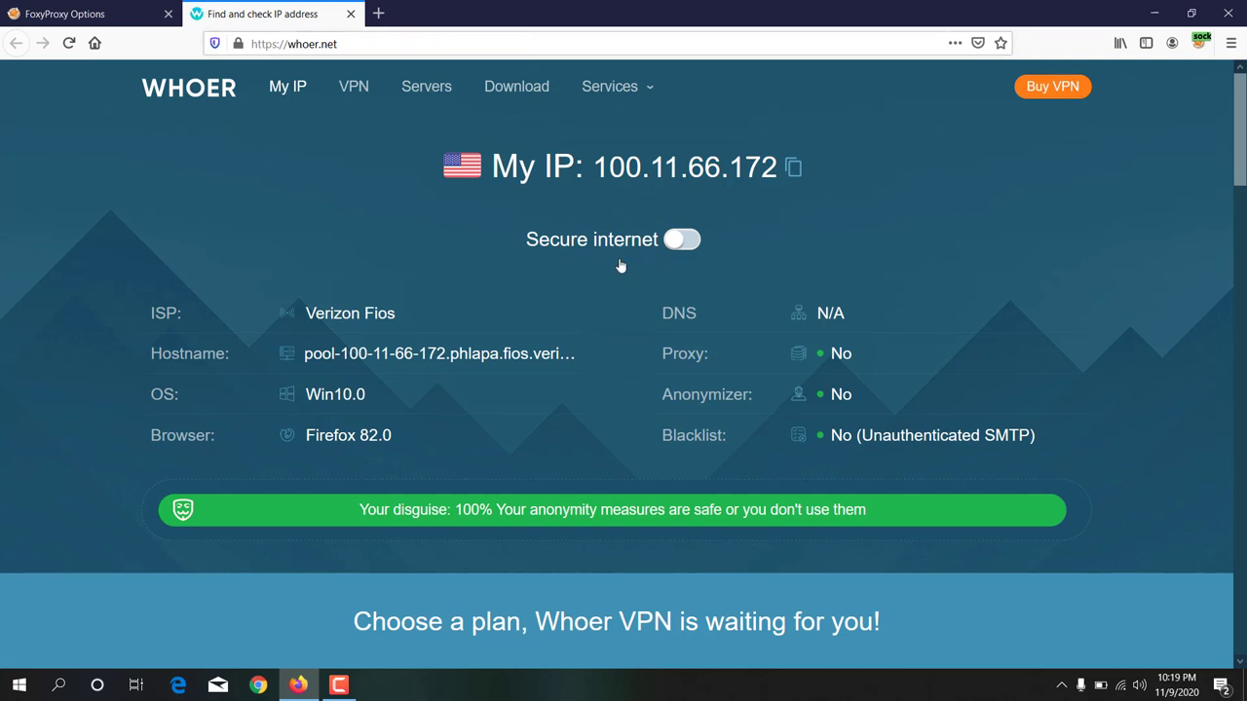
Step: Highlight the ISP name Verizon Fios in Whoer.net's My IP details
{"action": "left_click_drag", "start_coordinate": [306, 310], "coordinate": [400, 313]}
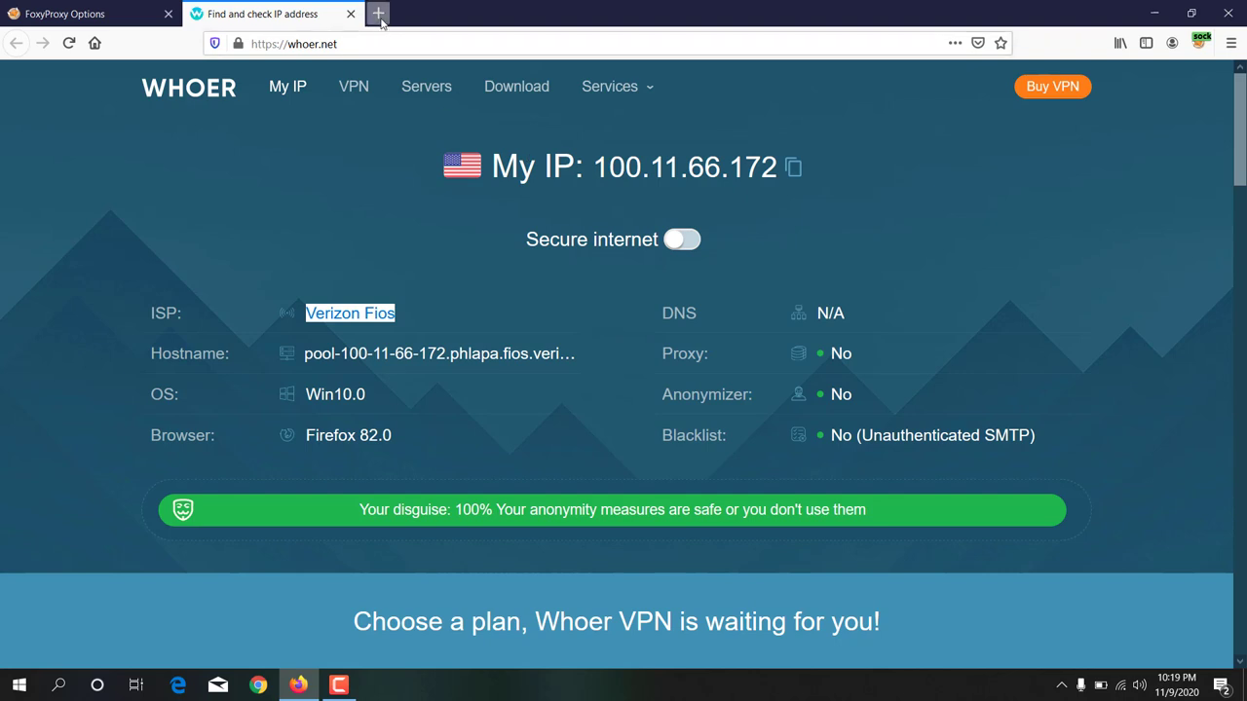
Step: Search for 'ebuno' in a new tab and open the sponsored ebuno.net result
{"action": "left_click", "coordinate": [378, 12]}
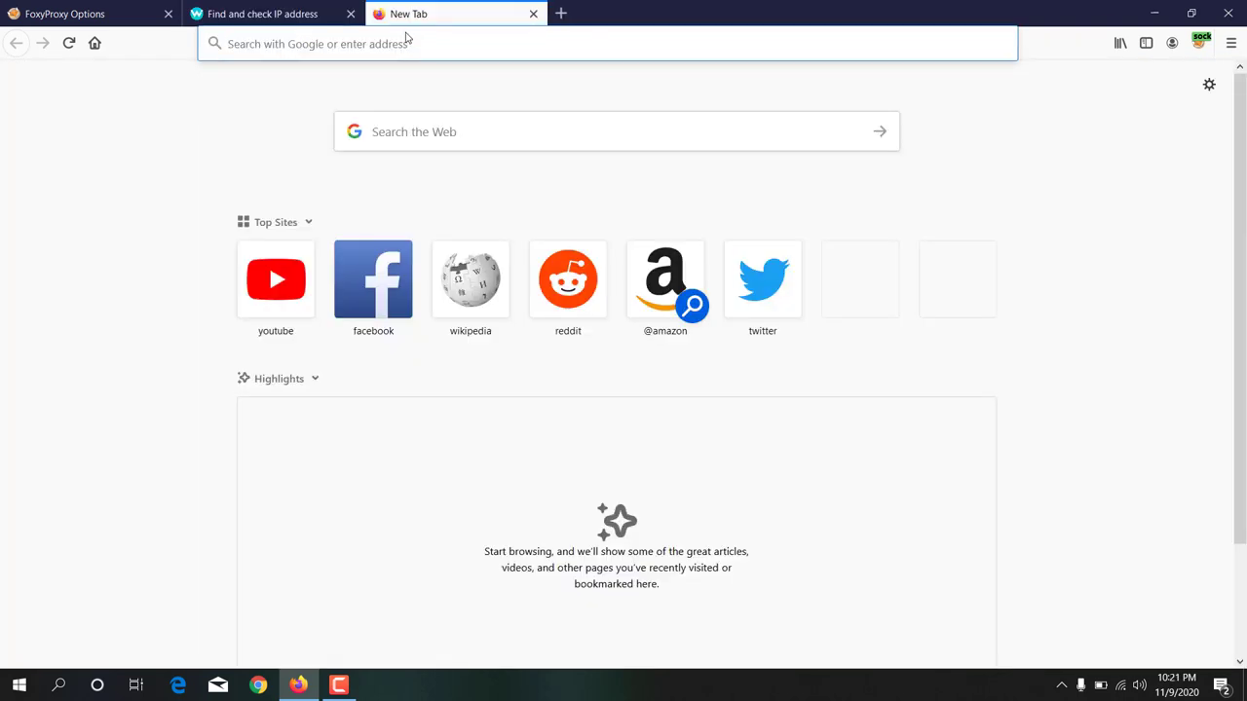
{"action": "type", "text": "ebuno"}
{"action": "key", "text": "Return"}
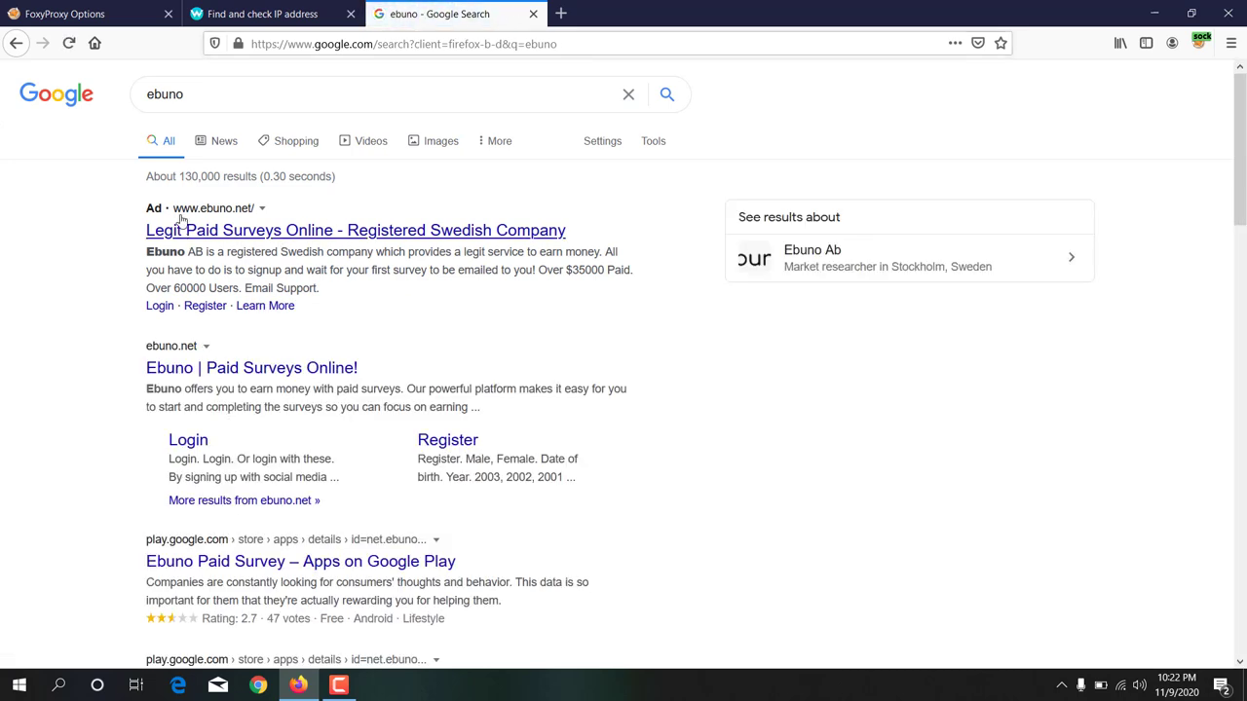
{"action": "left_click", "coordinate": [249, 232]}
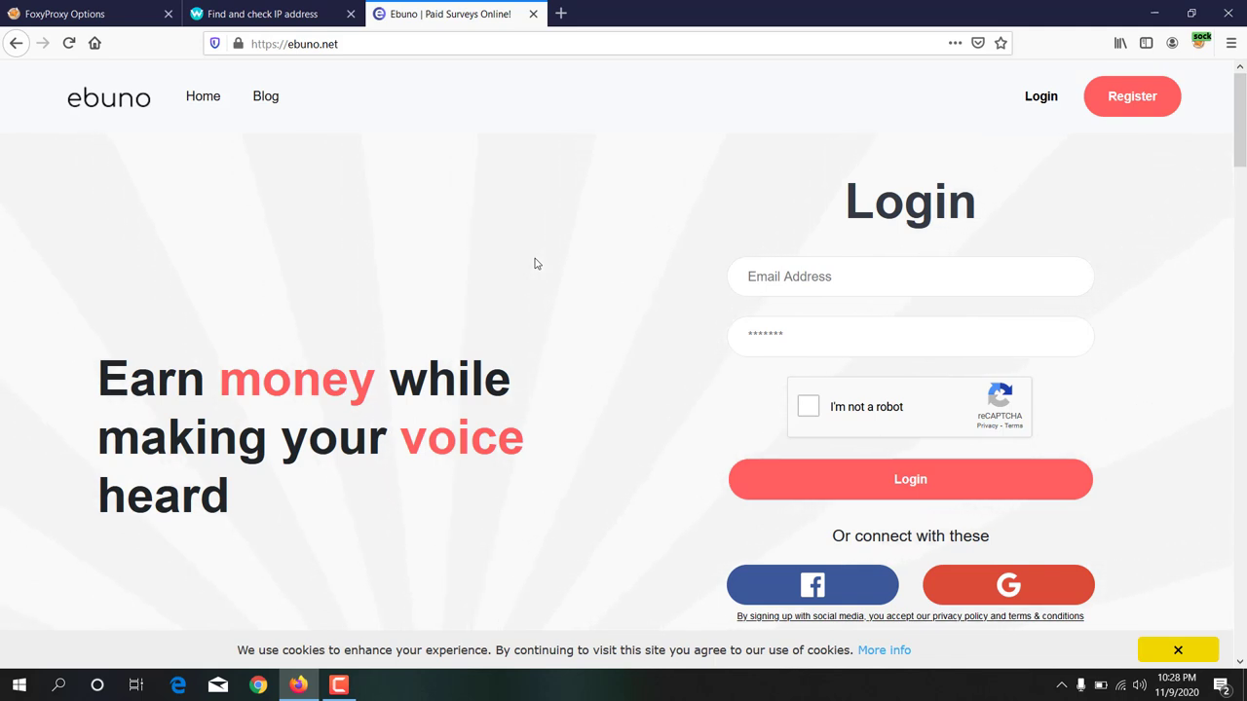
Step: Open Ebuno's Register page and enter the account e-mail address and a password
{"action": "left_click", "coordinate": [1124, 91]}
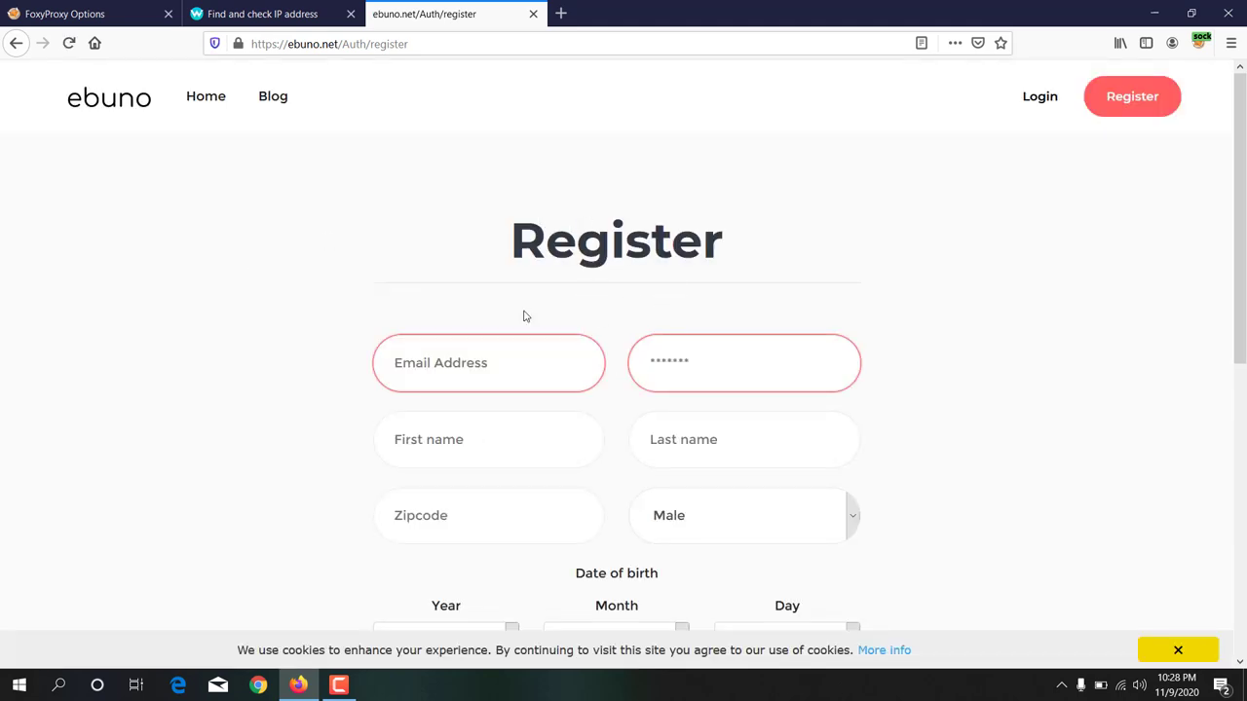
{"action": "left_click", "coordinate": [471, 361]}
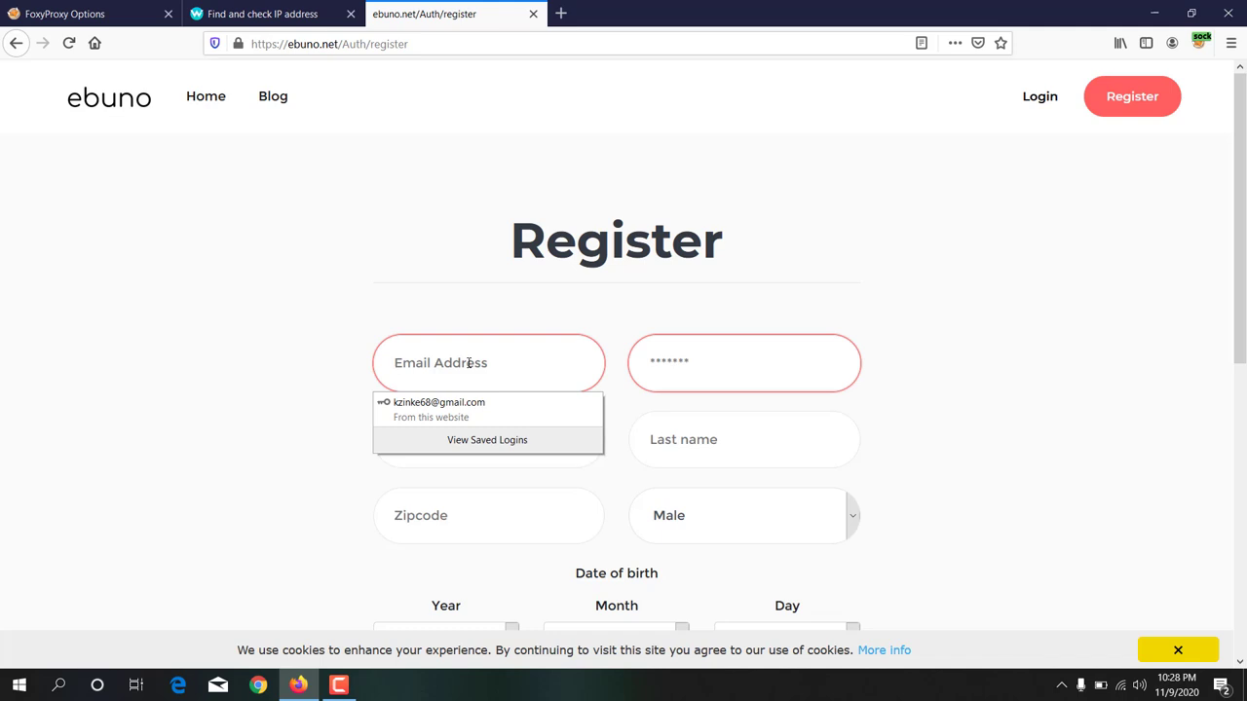
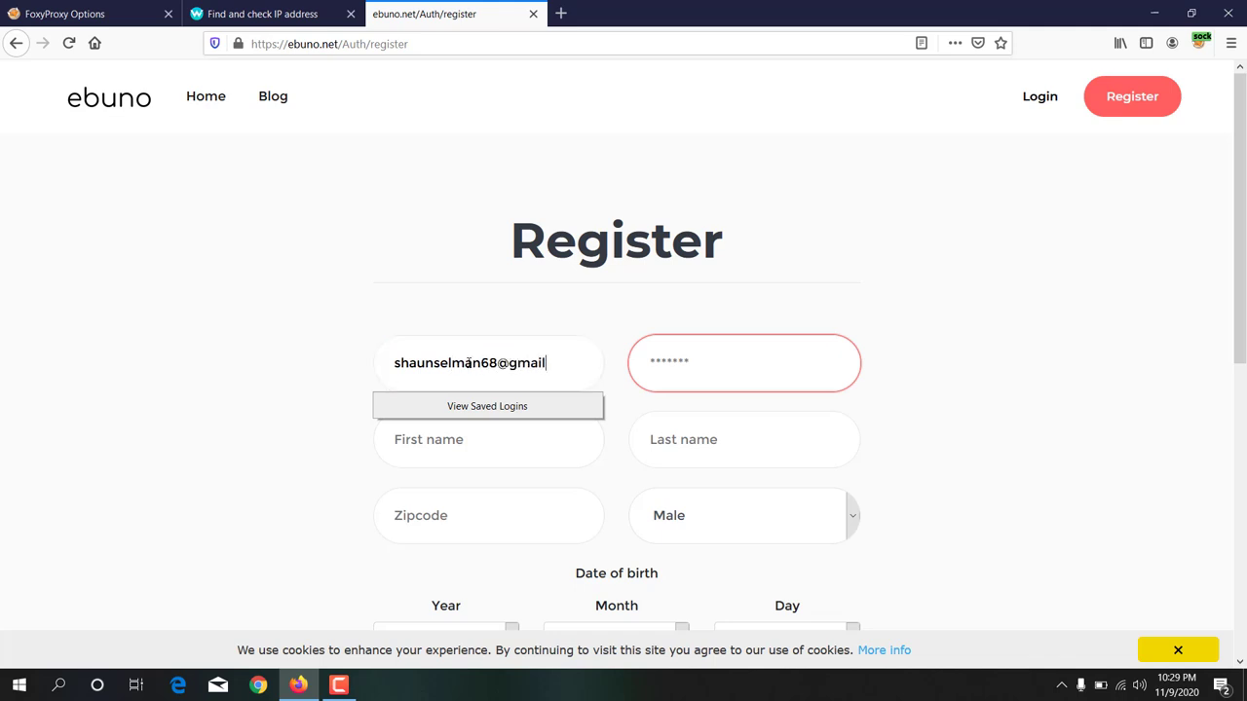
{"action": "left_click", "coordinate": [721, 355]}
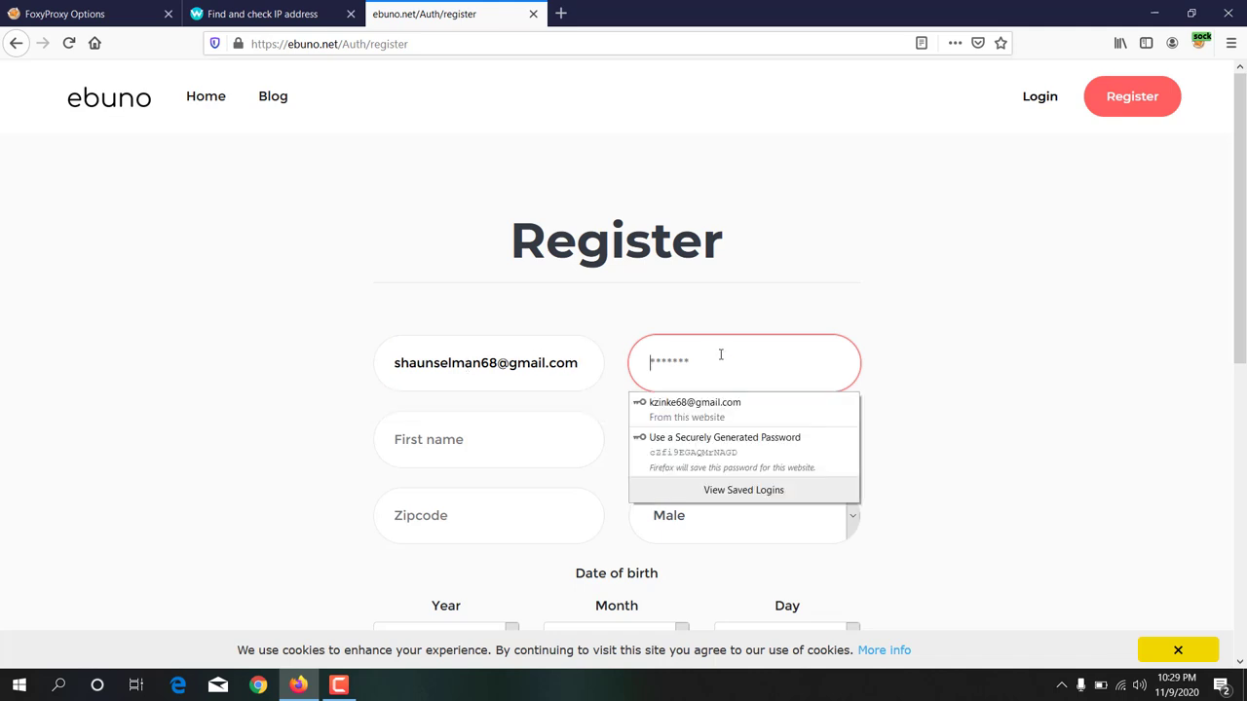
{"action": "type", "text": "*****"}
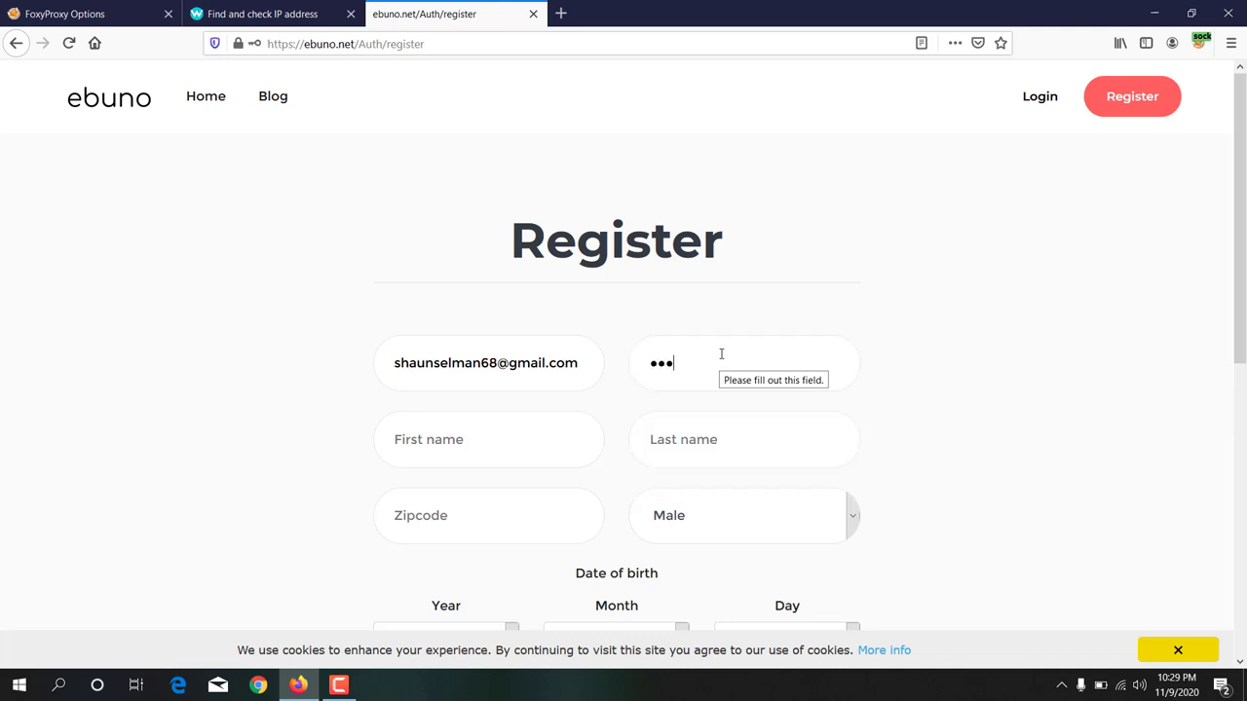
{"action": "type", "text": "****"}
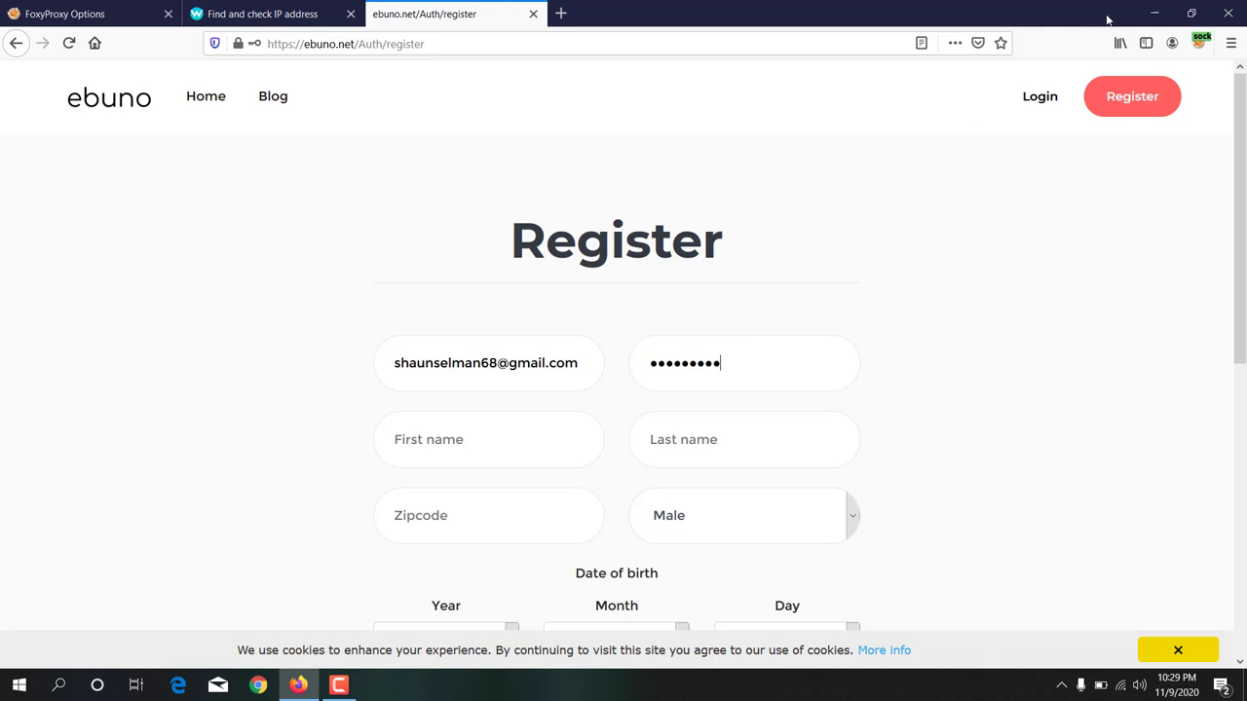
Step: Open the saved address note in Notepad next to the registration form
{"action": "left_click", "coordinate": [1144, 15]}
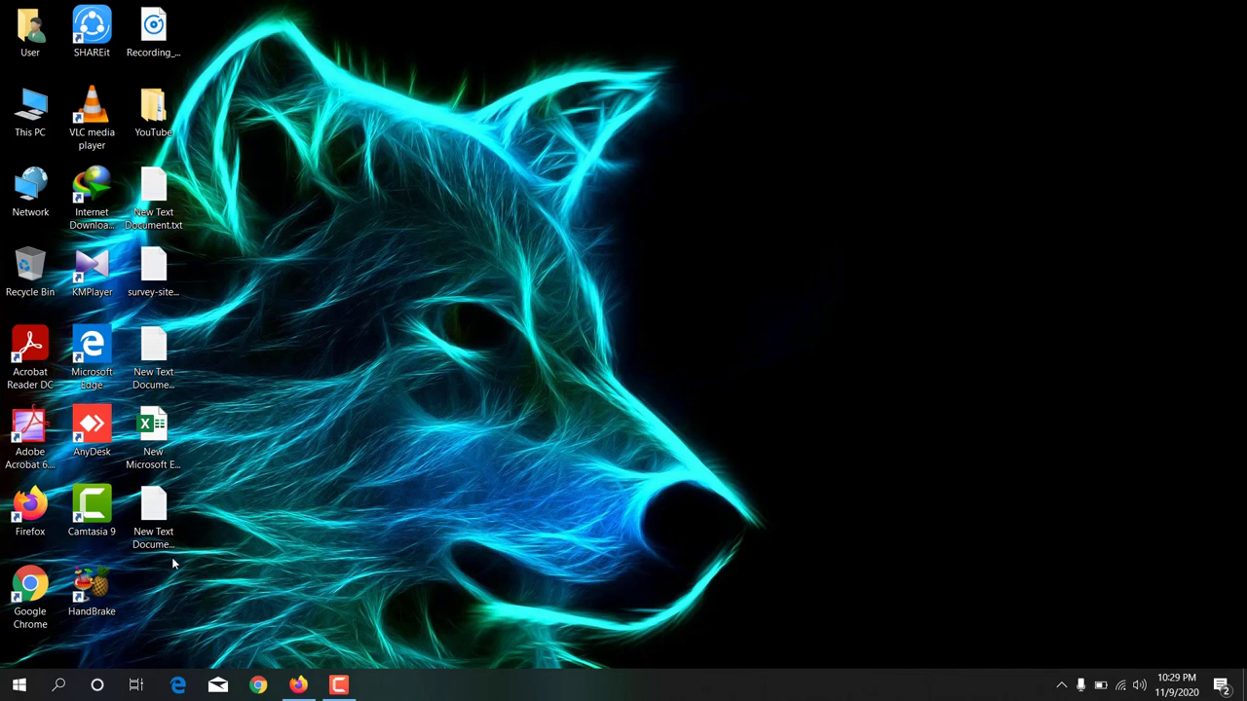
{"action": "double_click", "coordinate": [161, 362]}
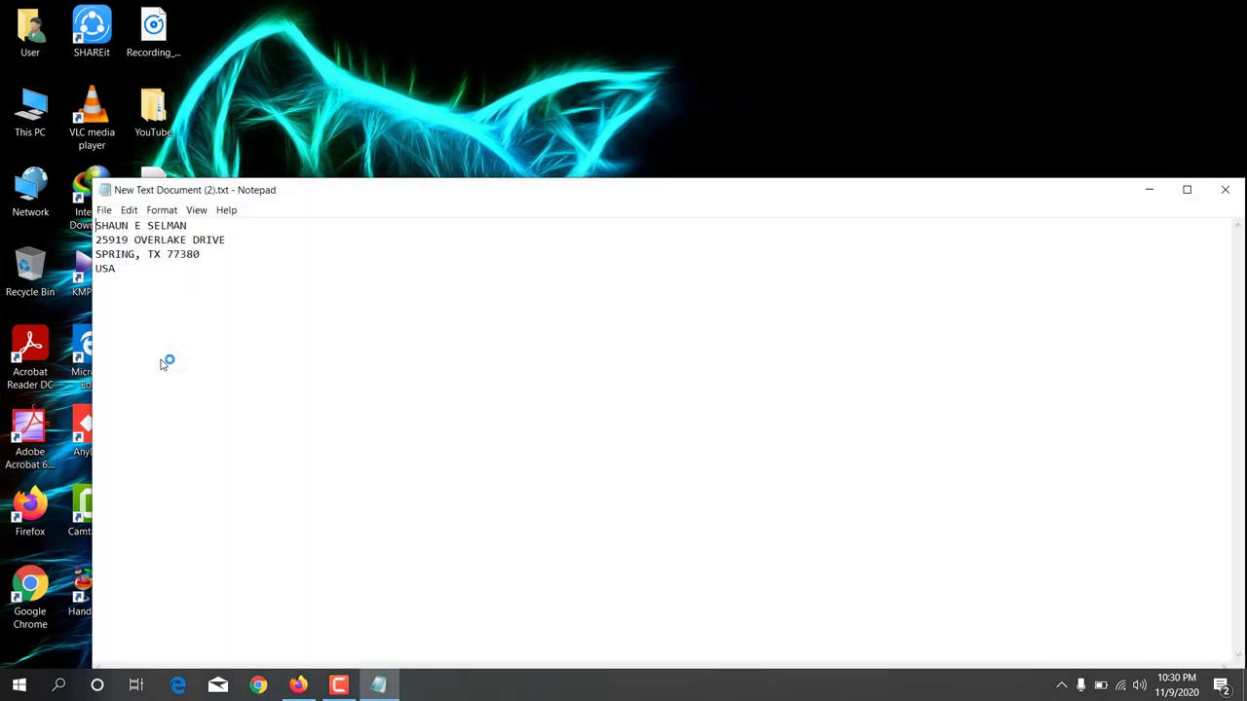
{"action": "left_click", "coordinate": [183, 283]}
{"action": "left_click_drag", "start_coordinate": [392, 192], "coordinate": [379, 141]}
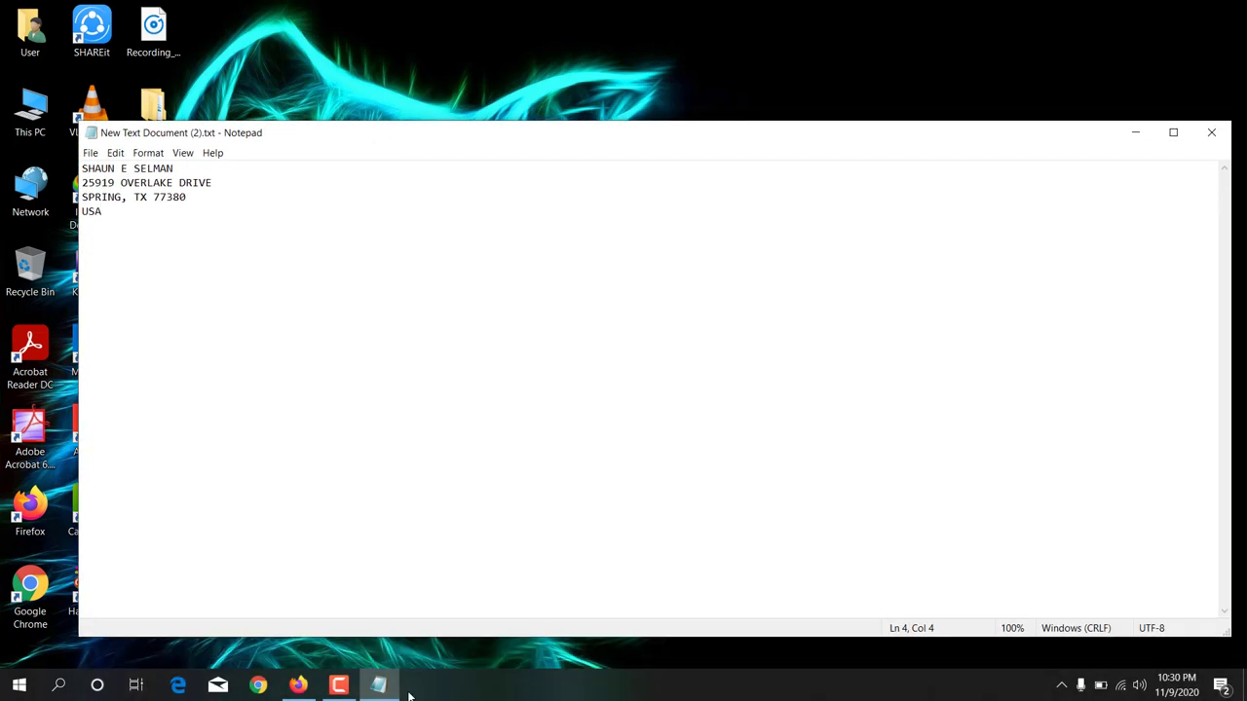
{"action": "left_click", "coordinate": [292, 686]}
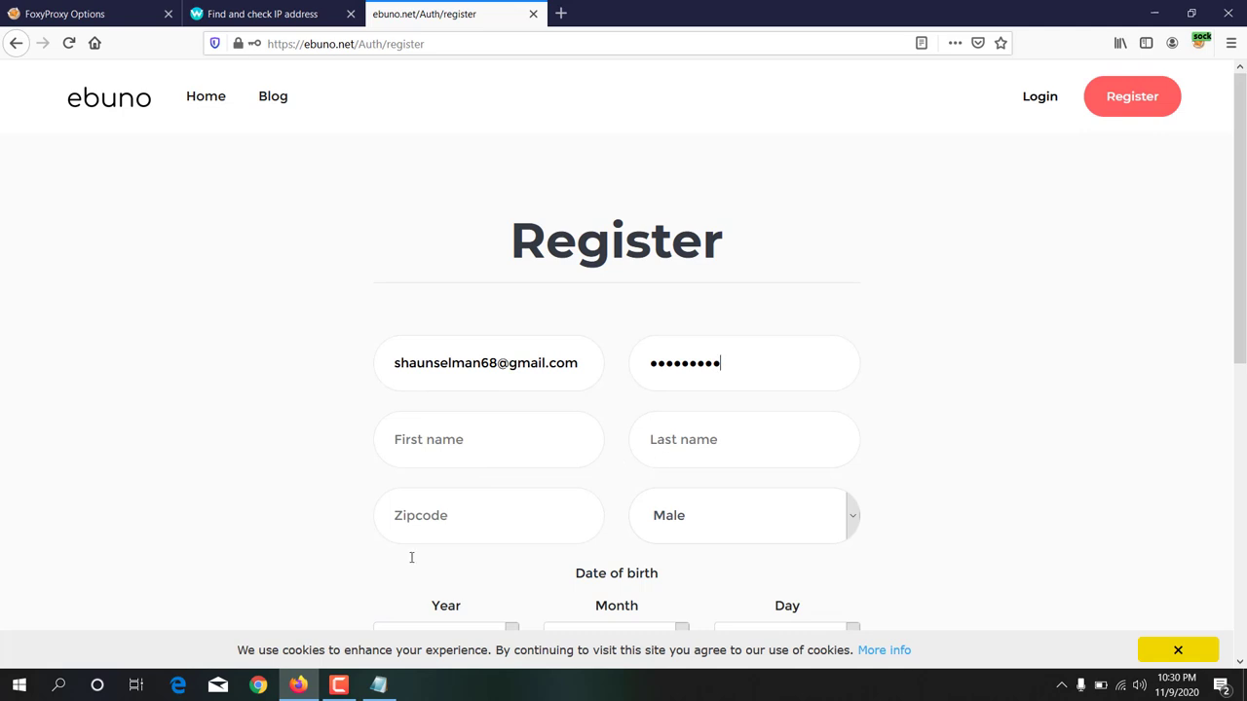
{"action": "left_click", "coordinate": [378, 684]}
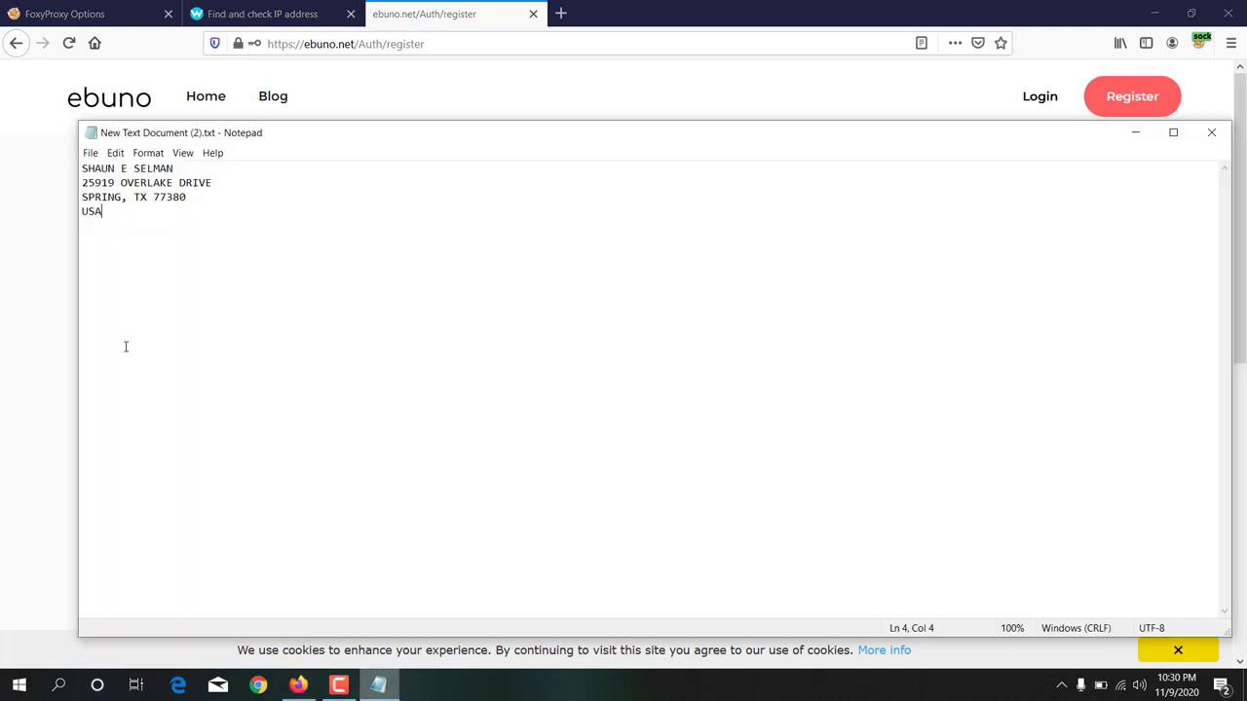
Step: Copy the first name from the note into the form's First name field
{"action": "double_click", "coordinate": [93, 168]}
{"action": "right_click", "coordinate": [94, 168]}
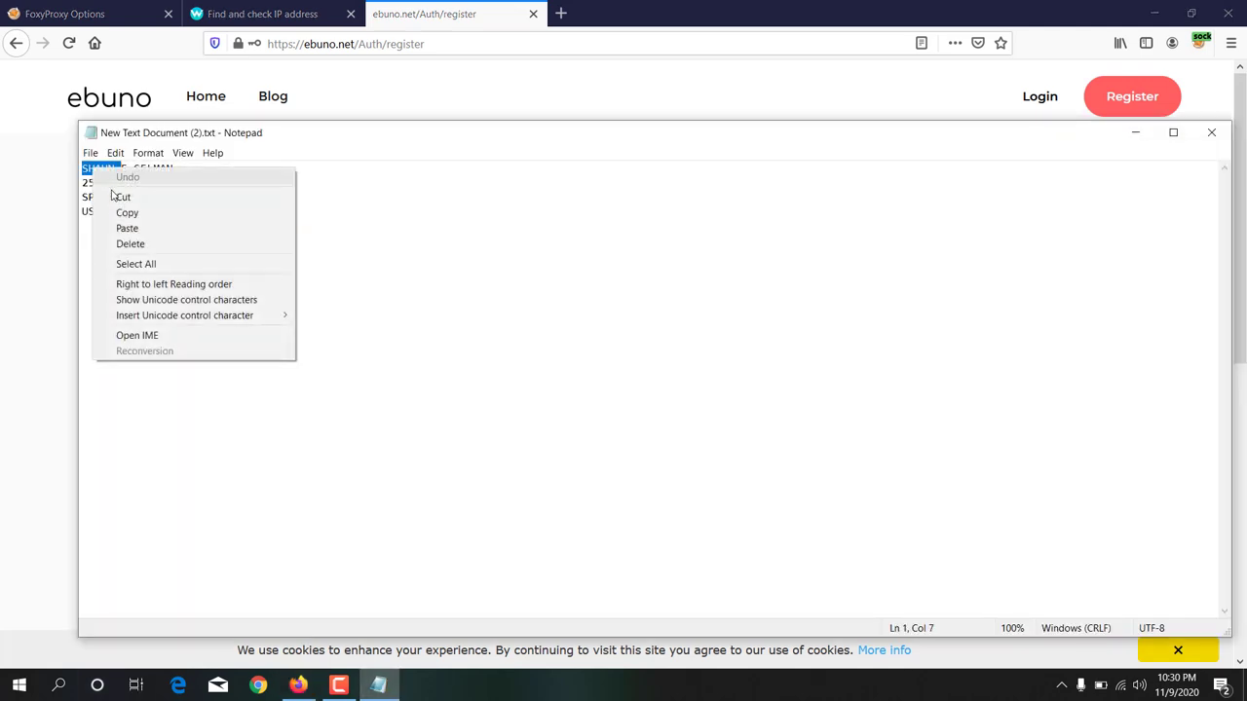
{"action": "left_click", "coordinate": [115, 212]}
{"action": "left_click", "coordinate": [58, 338]}
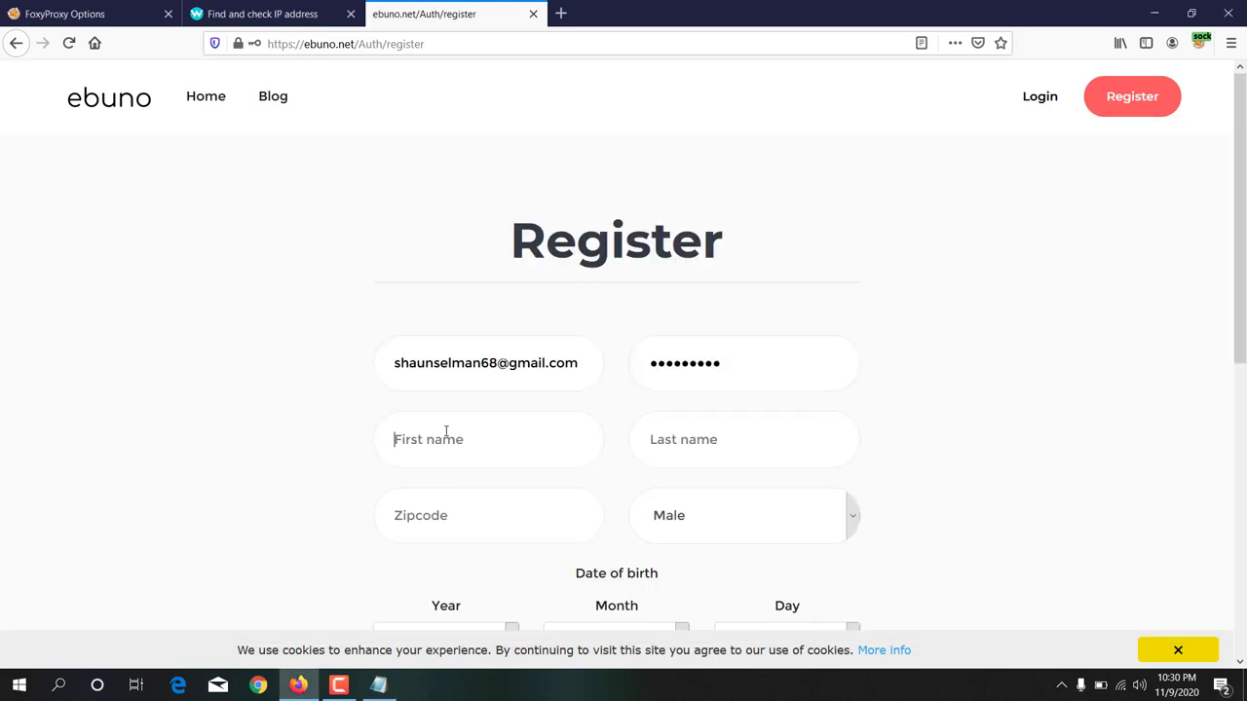
{"action": "key", "text": "ctrl+v"}
Step: Copy the middle initial and surname from the note into the Last name field
{"action": "left_click", "coordinate": [395, 687]}
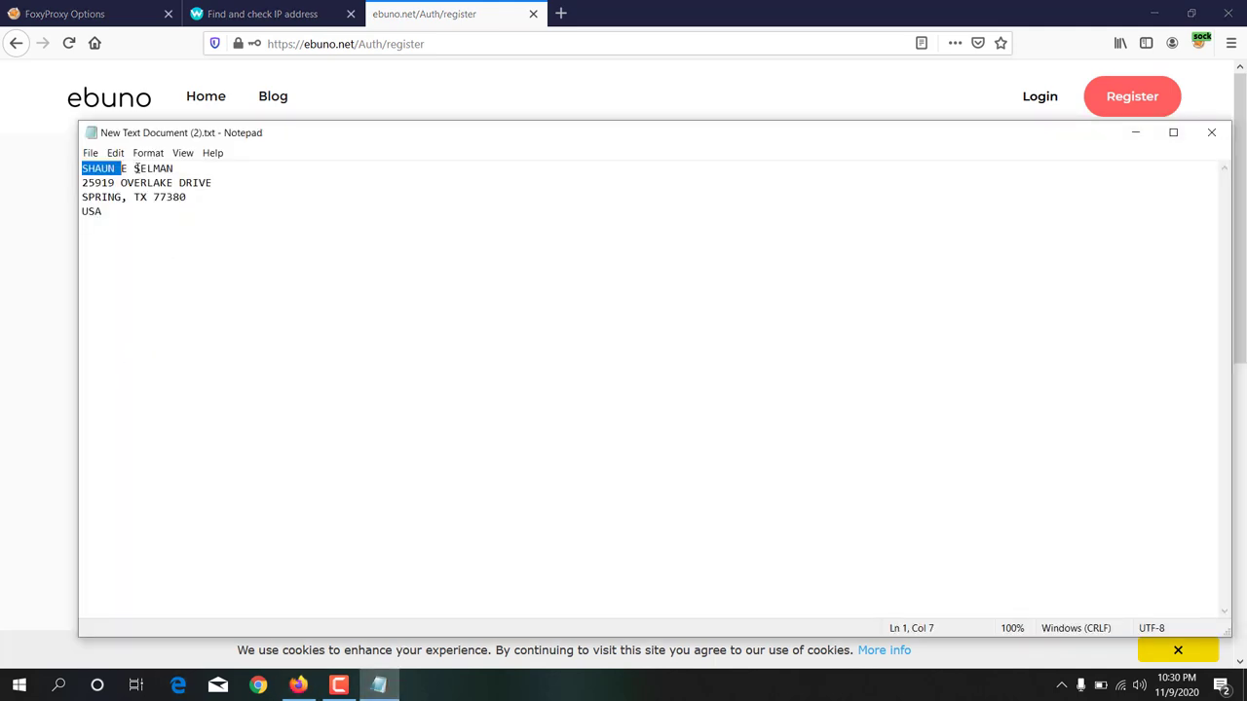
{"action": "left_click_drag", "start_coordinate": [174, 169], "coordinate": [133, 170]}
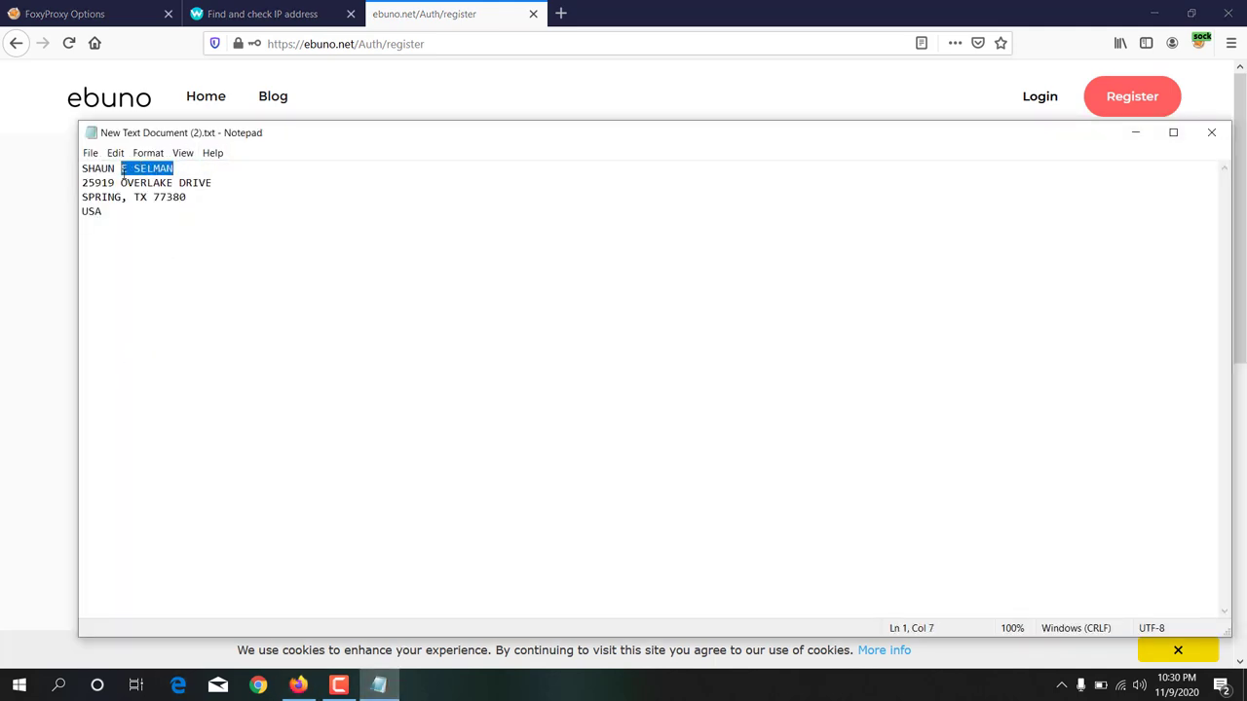
{"action": "right_click", "coordinate": [124, 171]}
{"action": "left_click", "coordinate": [161, 214]}
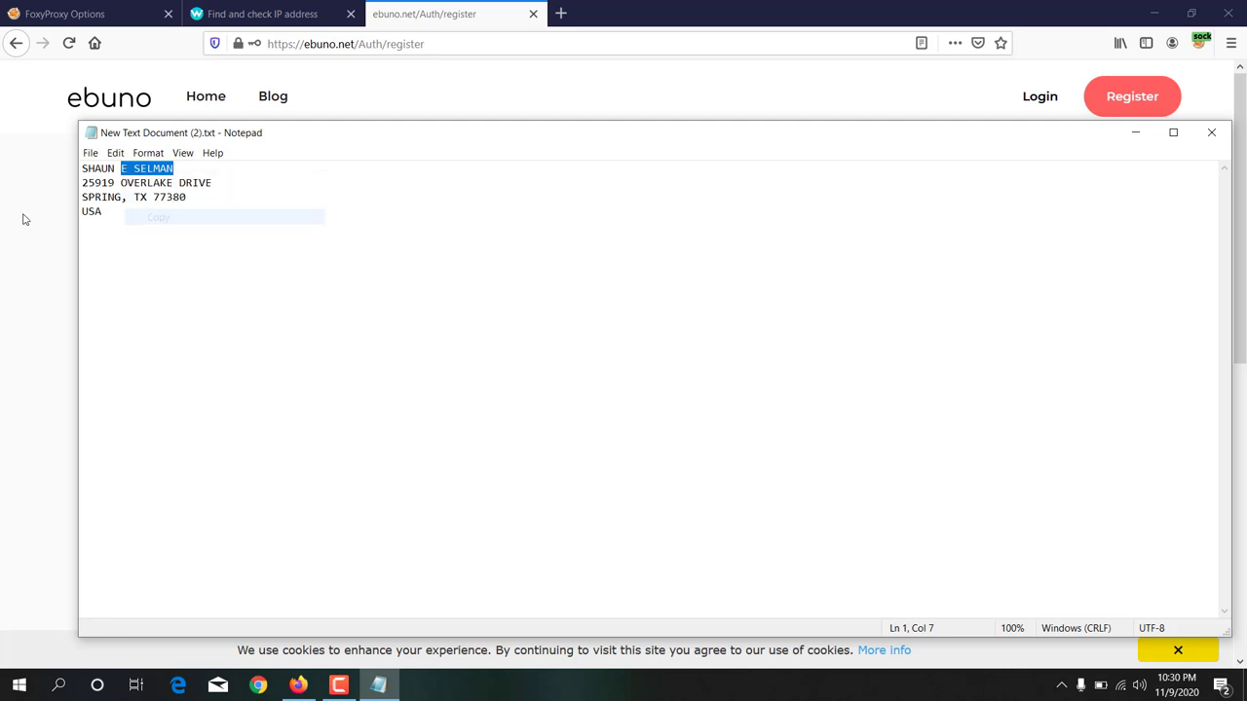
{"action": "left_click", "coordinate": [22, 217]}
{"action": "key", "text": "ctrl+v"}
Step: Enter the ZIP code and keep Male as the gender
{"action": "scroll", "coordinate": [370, 476], "scroll_direction": "down", "scroll_amount": 2}
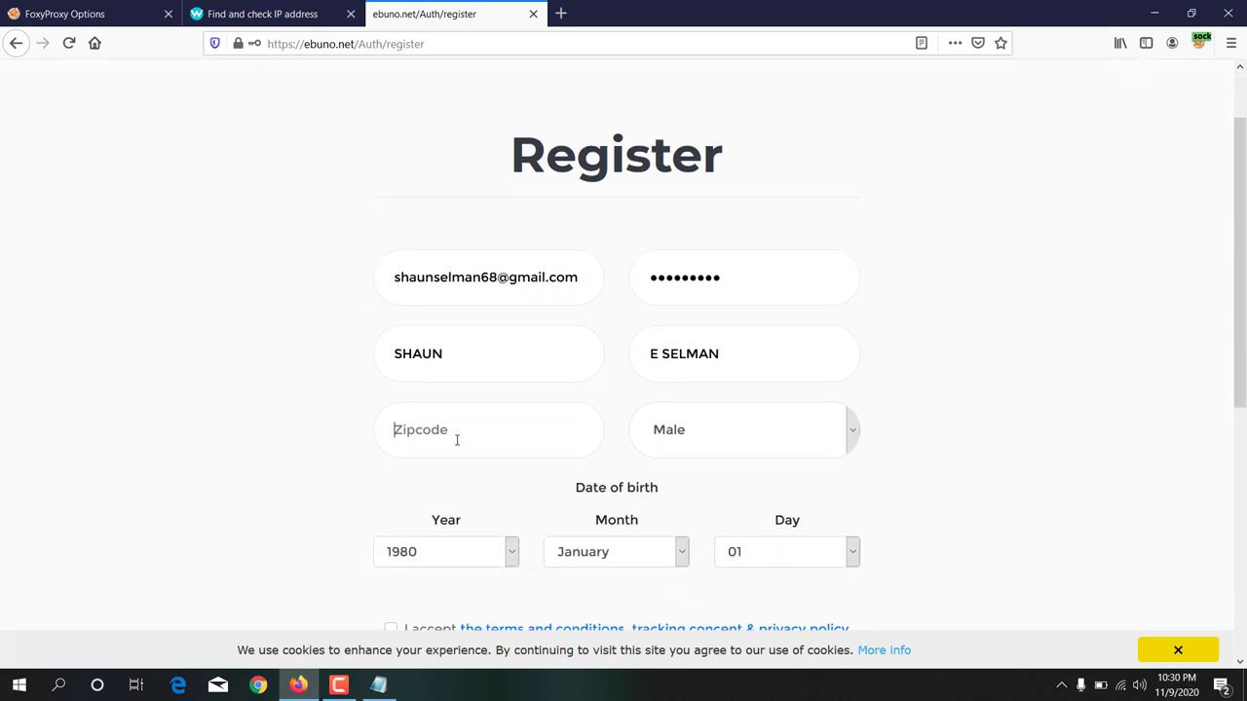
{"action": "type", "text": "77380"}
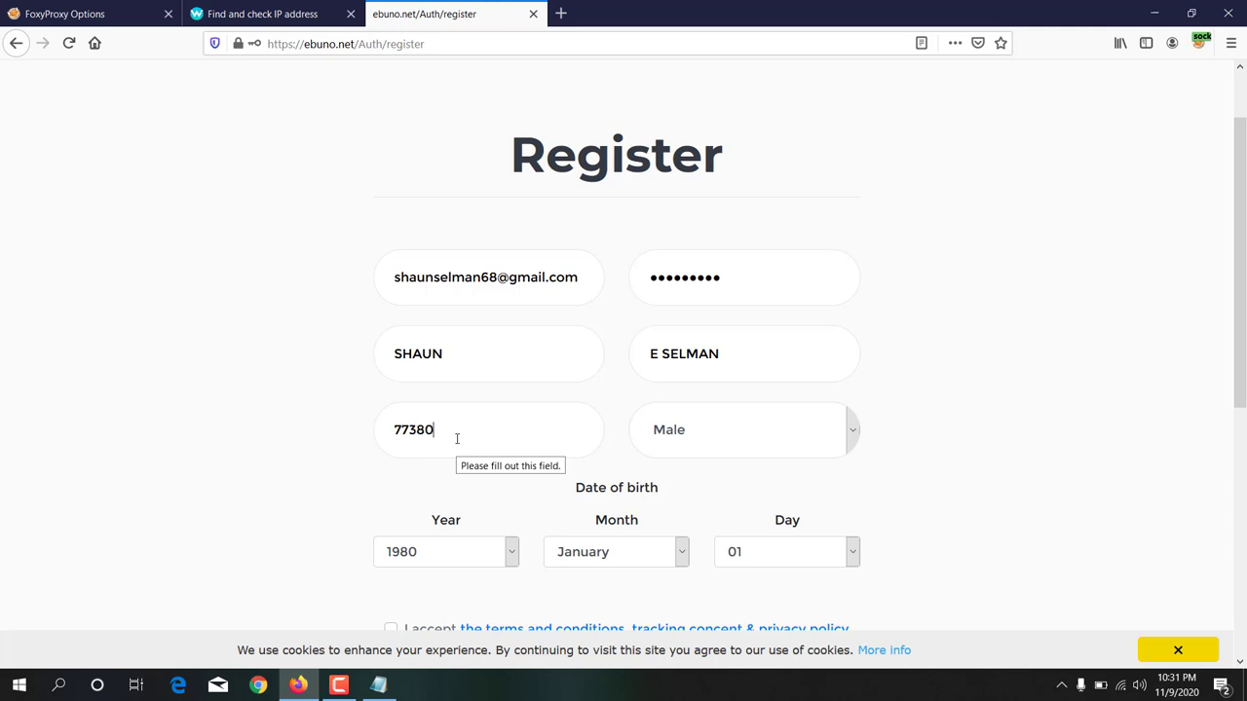
{"action": "scroll", "coordinate": [885, 398], "scroll_direction": "down", "scroll_amount": 2}
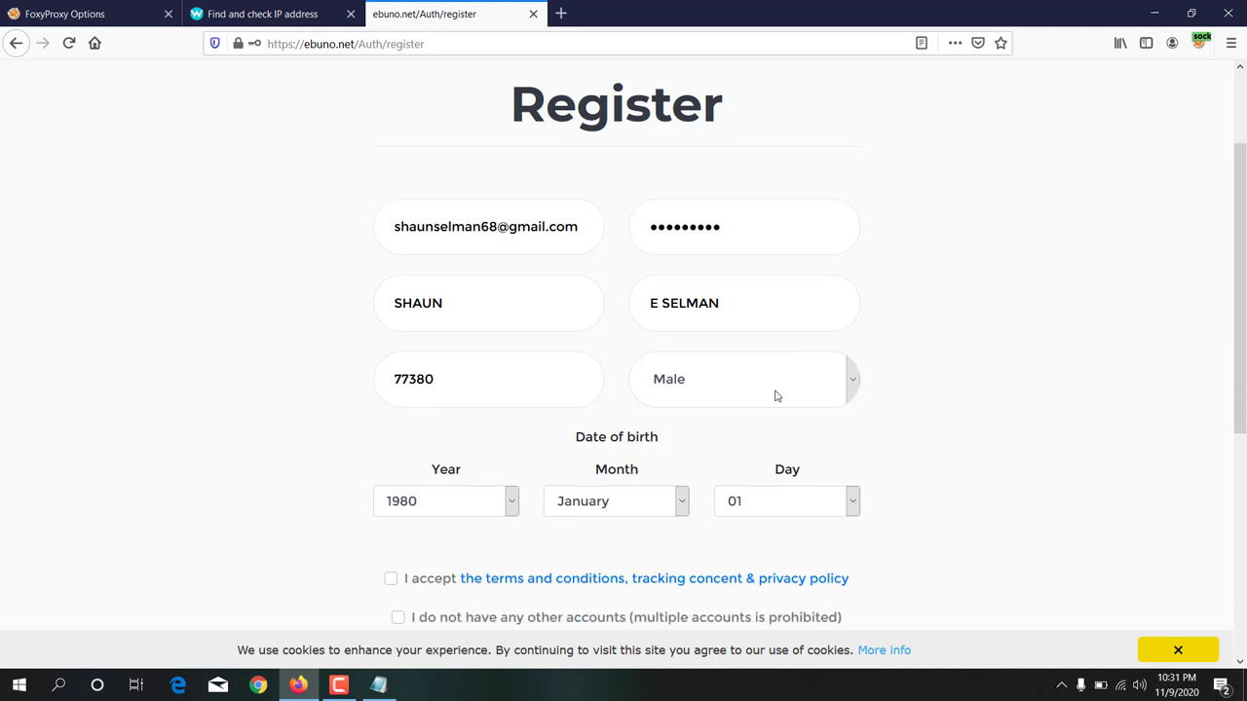
{"action": "left_click", "coordinate": [755, 369]}
{"action": "left_click", "coordinate": [722, 386]}
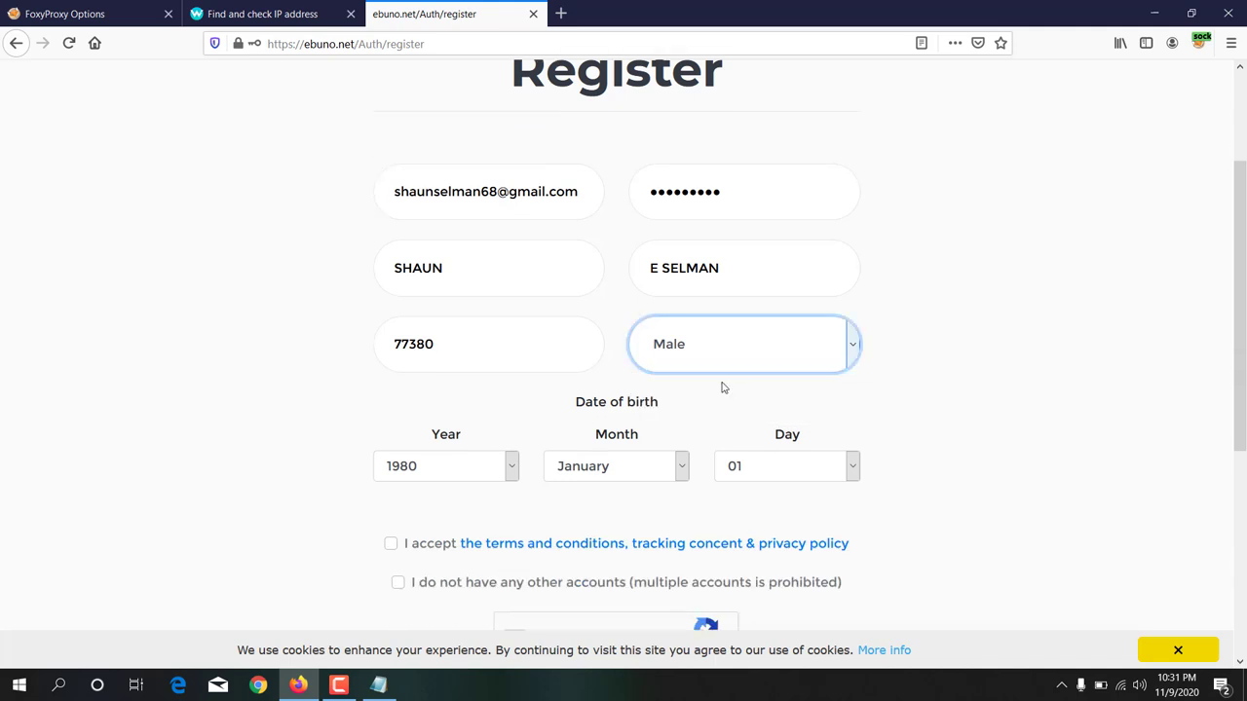
Step: Set the birth date to year 1975, month April, day 20
{"action": "scroll", "coordinate": [504, 391], "scroll_direction": "down", "scroll_amount": 2}
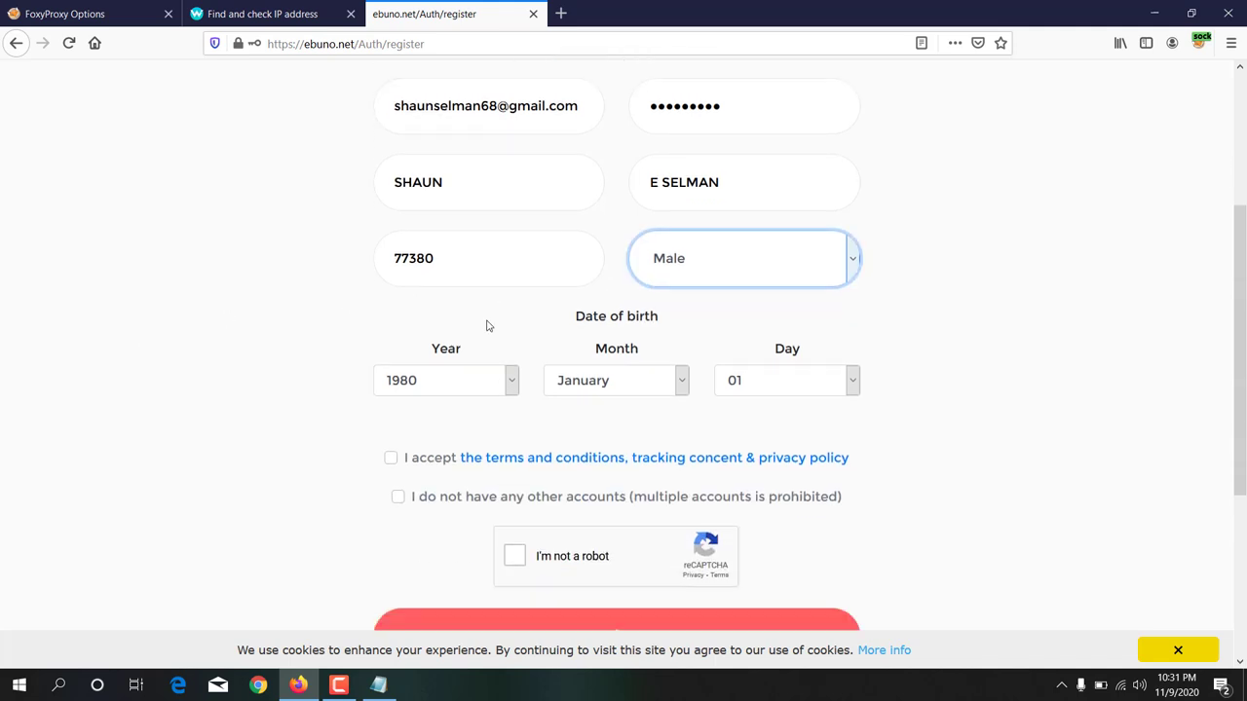
{"action": "left_click", "coordinate": [492, 388]}
{"action": "scroll", "coordinate": [398, 299], "scroll_direction": "up", "scroll_amount": 2}
{"action": "scroll", "coordinate": [397, 299], "scroll_direction": "down", "scroll_amount": 3}
{"action": "left_click", "coordinate": [415, 326]}
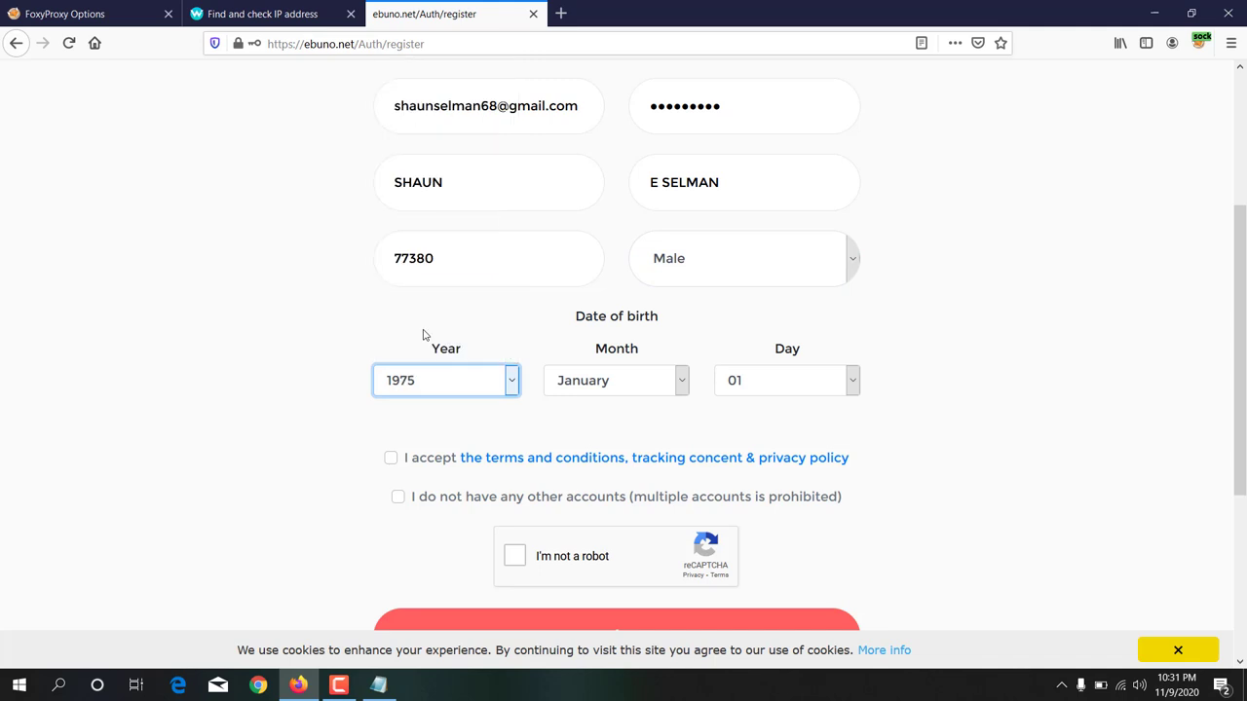
{"action": "left_click", "coordinate": [613, 383]}
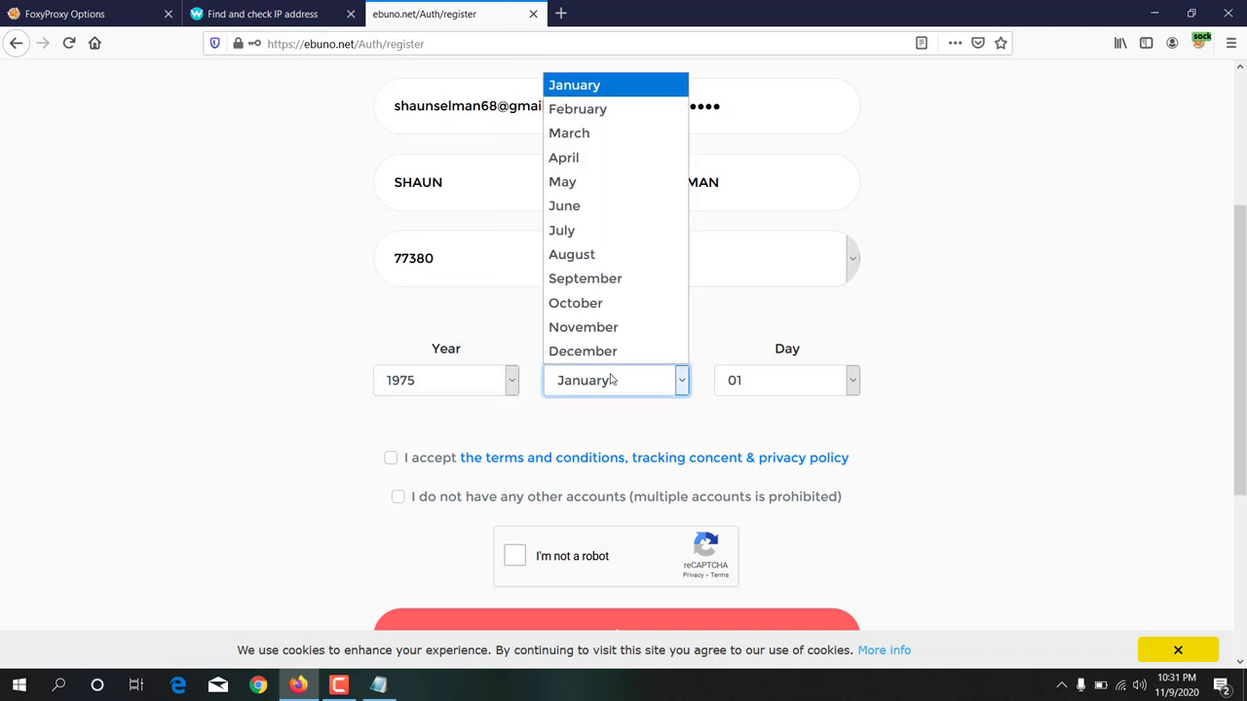
{"action": "left_click", "coordinate": [570, 160]}
{"action": "left_click", "coordinate": [789, 391]}
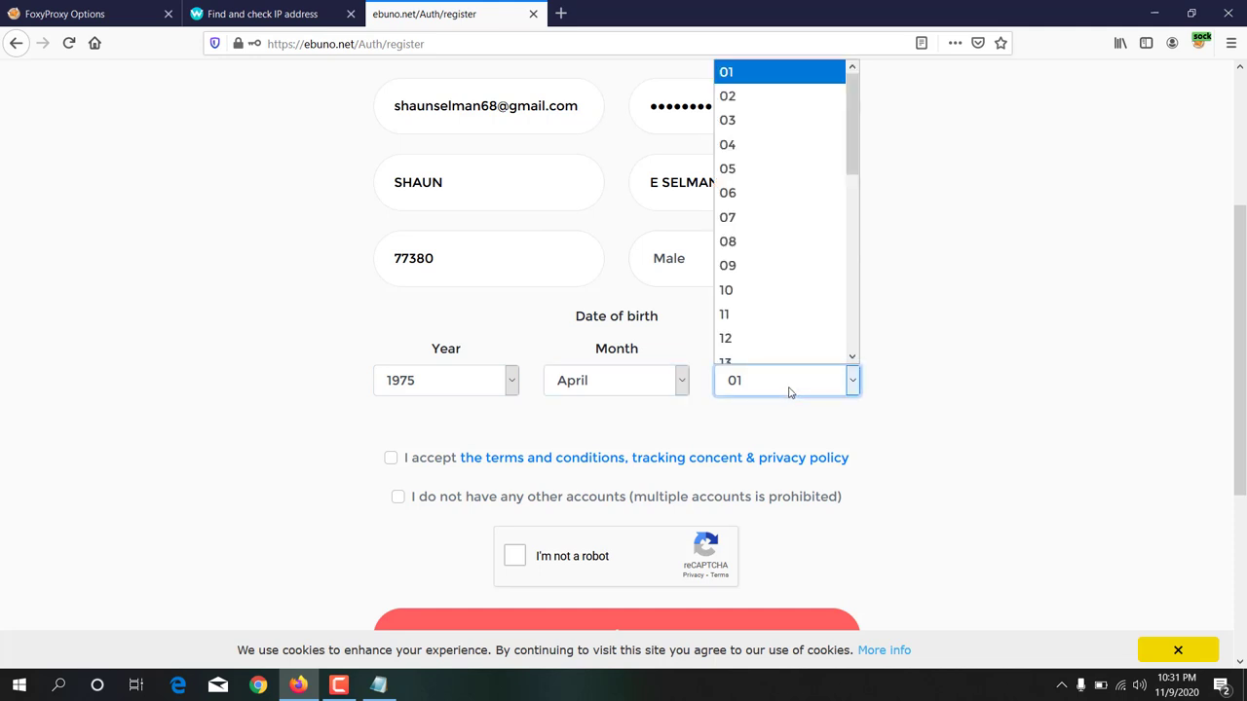
{"action": "scroll", "coordinate": [787, 331], "scroll_direction": "down", "scroll_amount": 3}
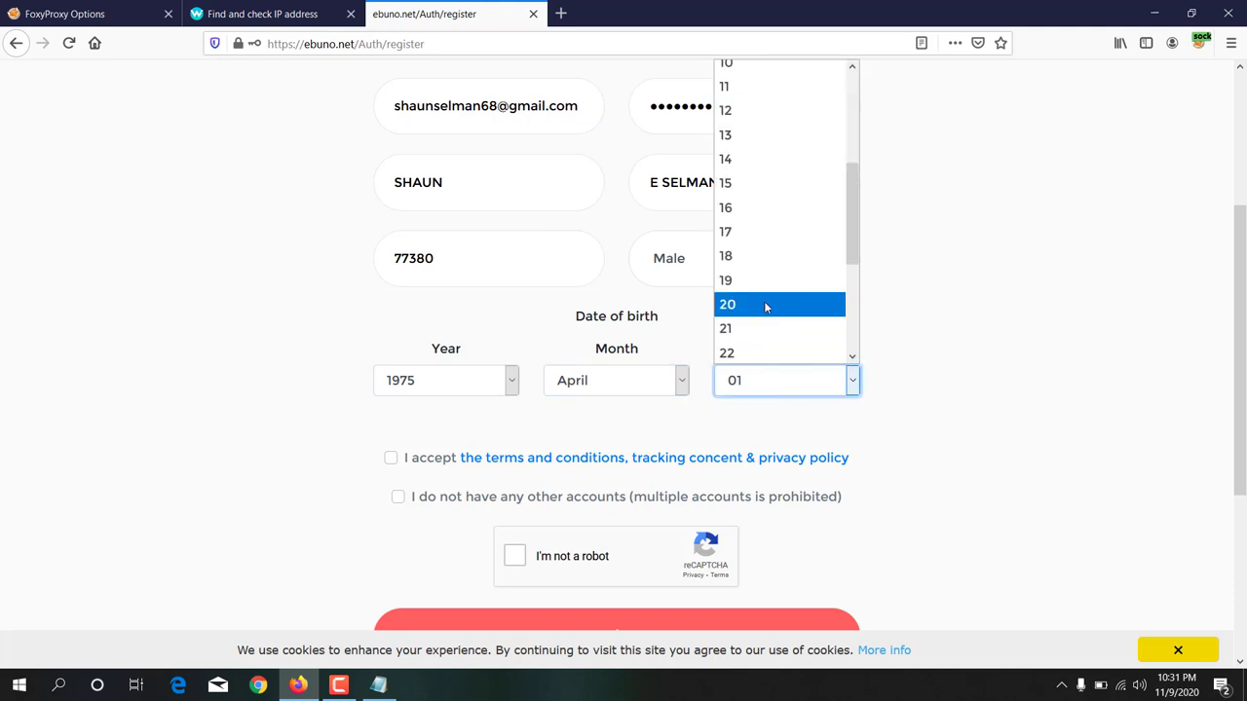
{"action": "left_click", "coordinate": [765, 304]}
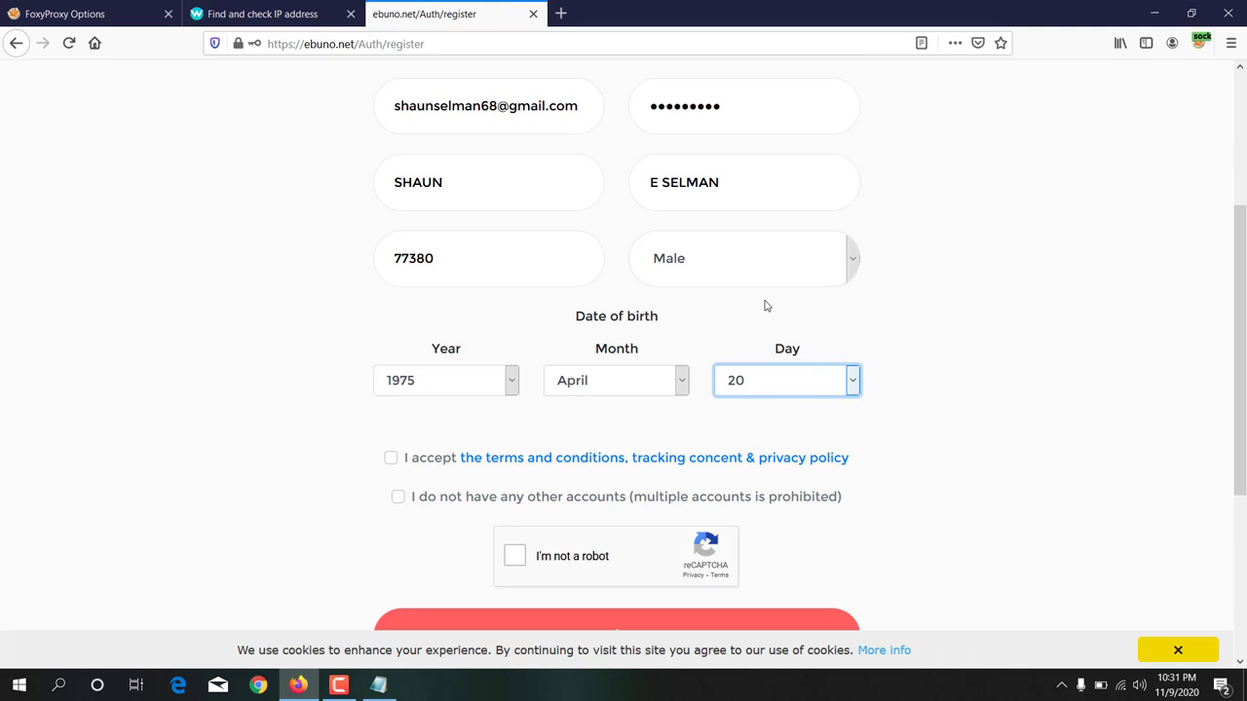
{"action": "scroll", "coordinate": [765, 306], "scroll_direction": "down", "scroll_amount": 5}
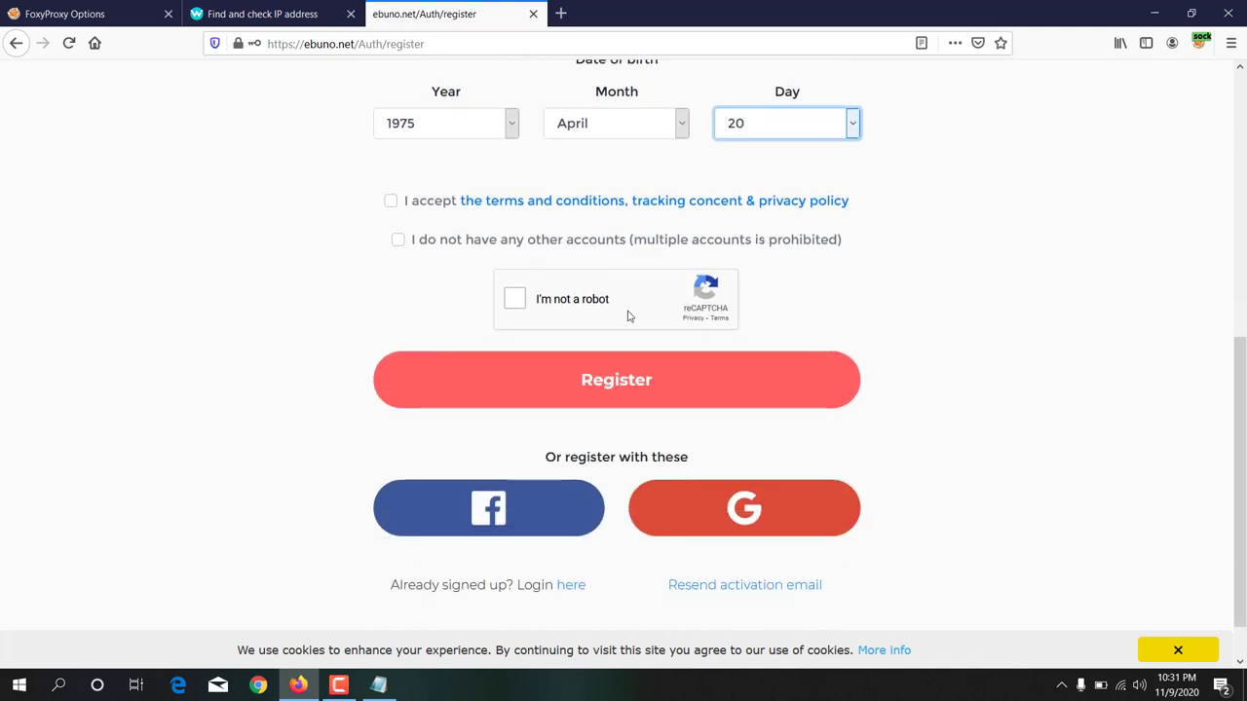
Step: Tick the terms and no-other-accounts boxes, then pass reCAPTCHA by picking the three motorcycle tiles
{"action": "left_click", "coordinate": [391, 202]}
{"action": "left_click", "coordinate": [398, 242]}
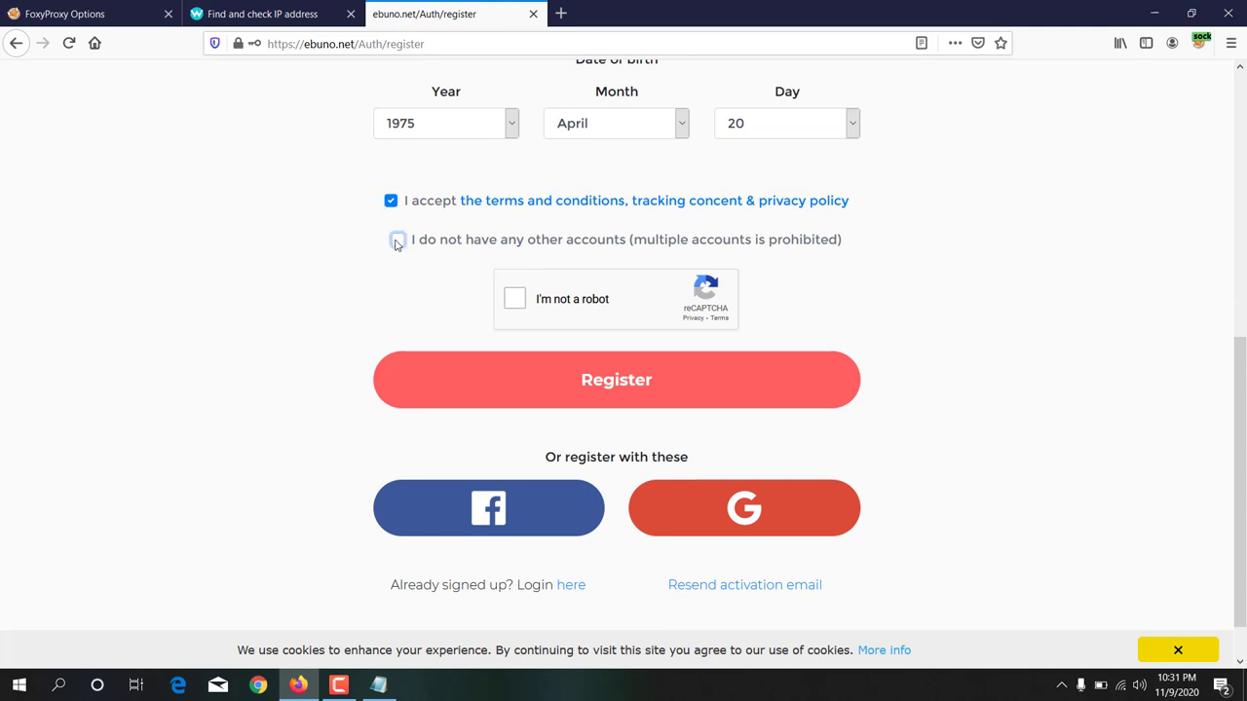
{"action": "left_click", "coordinate": [514, 301]}
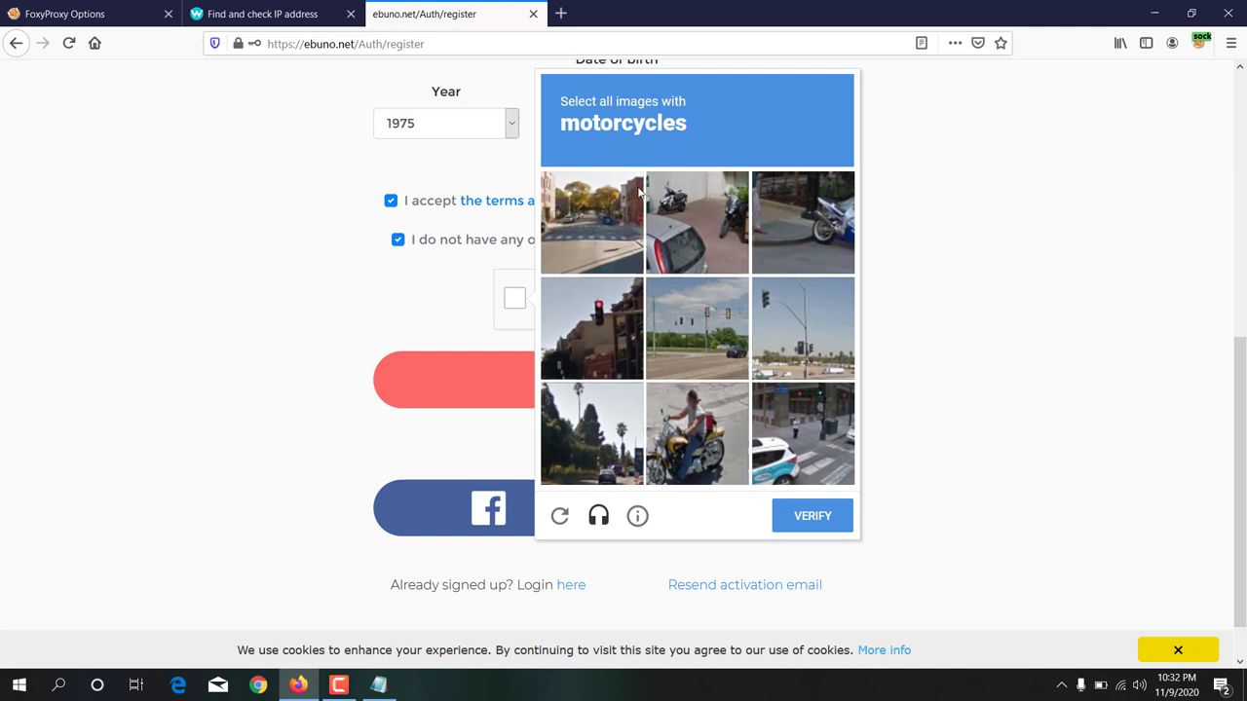
{"action": "left_click", "coordinate": [683, 443]}
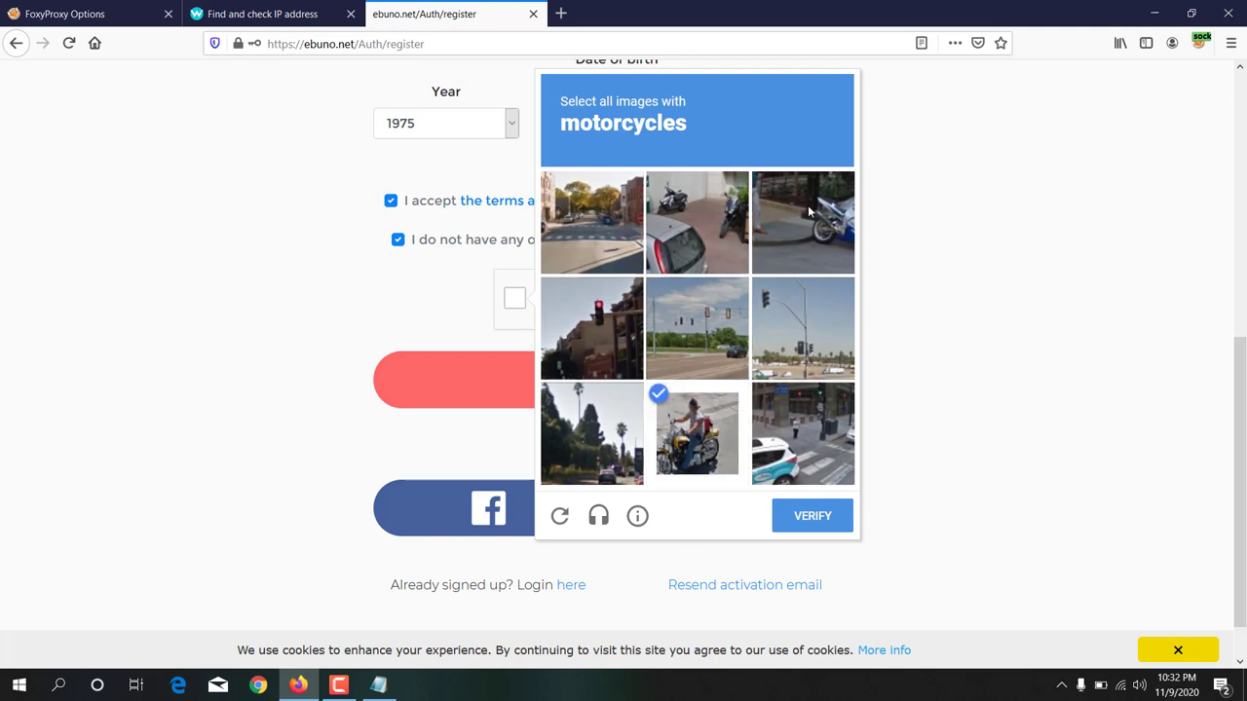
{"action": "left_click", "coordinate": [809, 211]}
{"action": "left_click", "coordinate": [703, 215]}
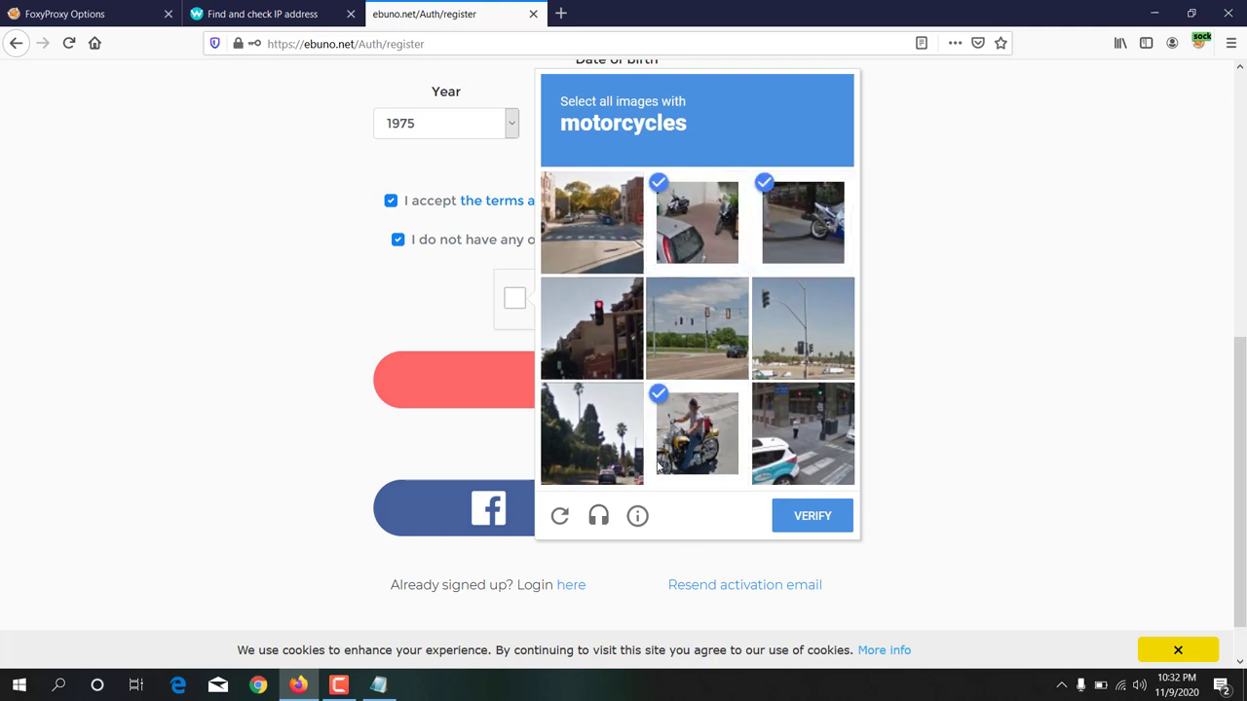
{"action": "left_click", "coordinate": [823, 523]}
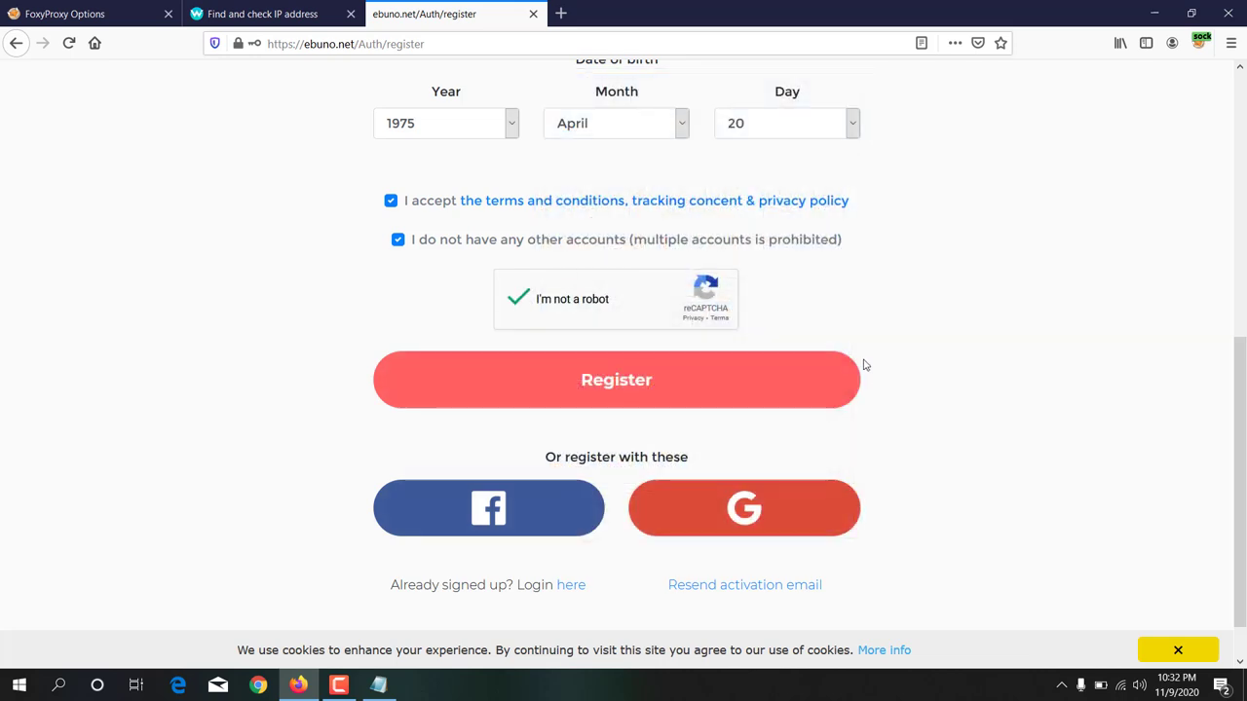
Step: Submit the registration, save the login in Firefox, and highlight the activation-email notice
{"action": "left_click", "coordinate": [603, 385]}
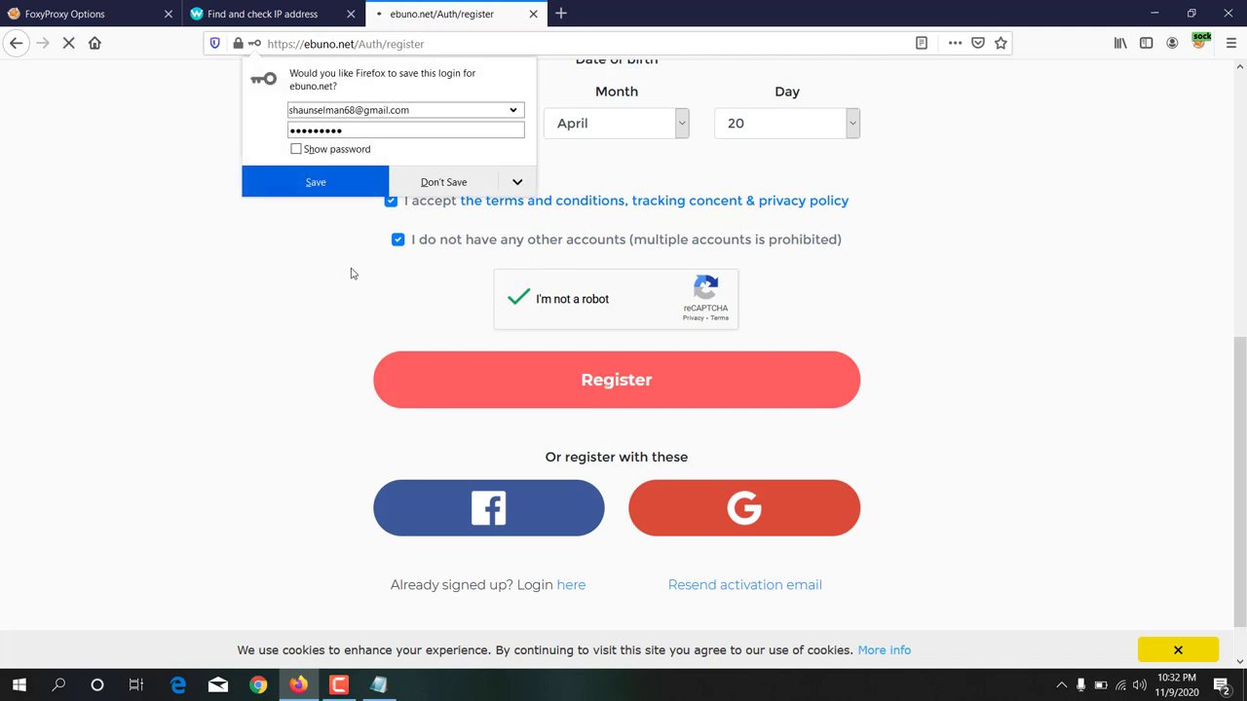
{"action": "left_click", "coordinate": [314, 183]}
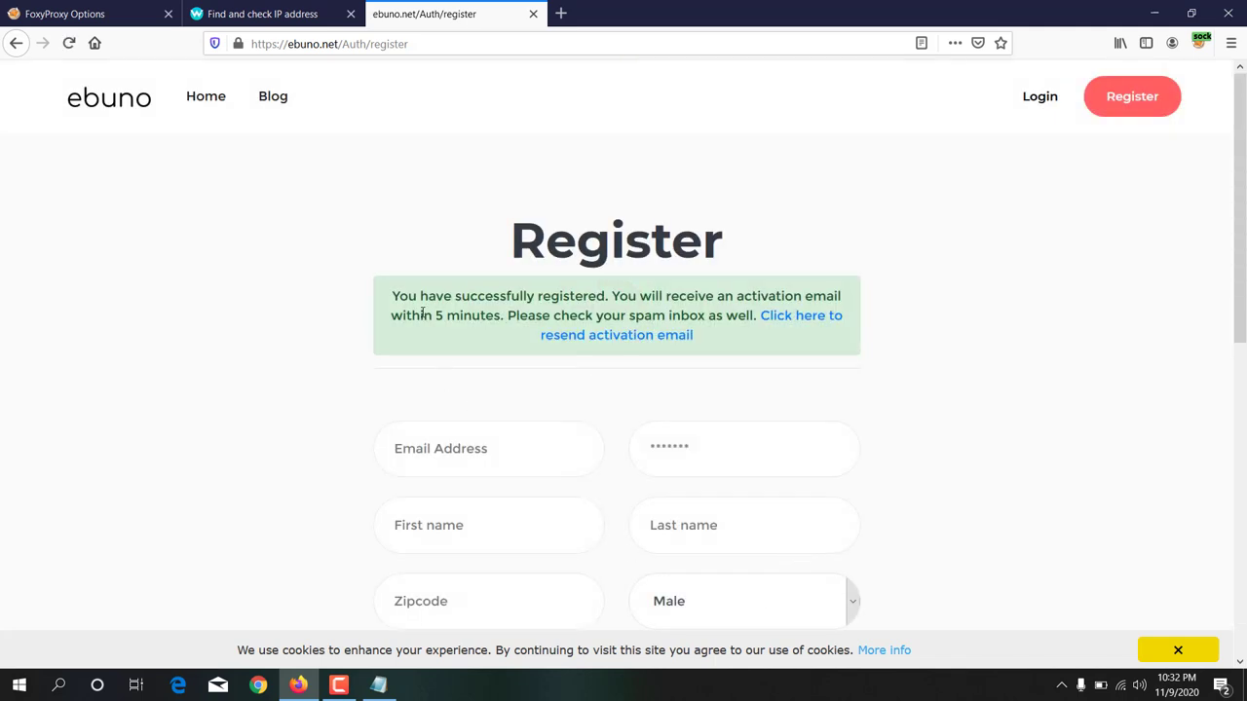
{"action": "left_click_drag", "start_coordinate": [392, 300], "coordinate": [506, 316]}
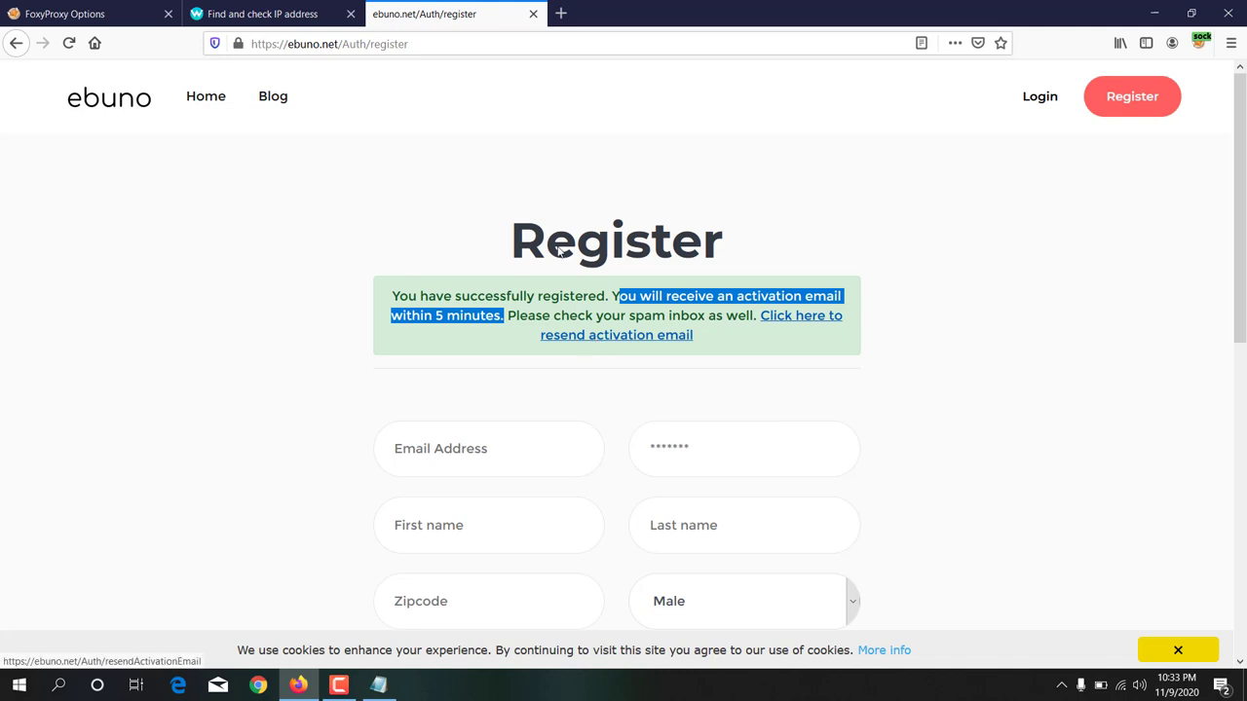
Step: Go to gmail.com in a new tab
{"action": "left_click", "coordinate": [560, 14]}
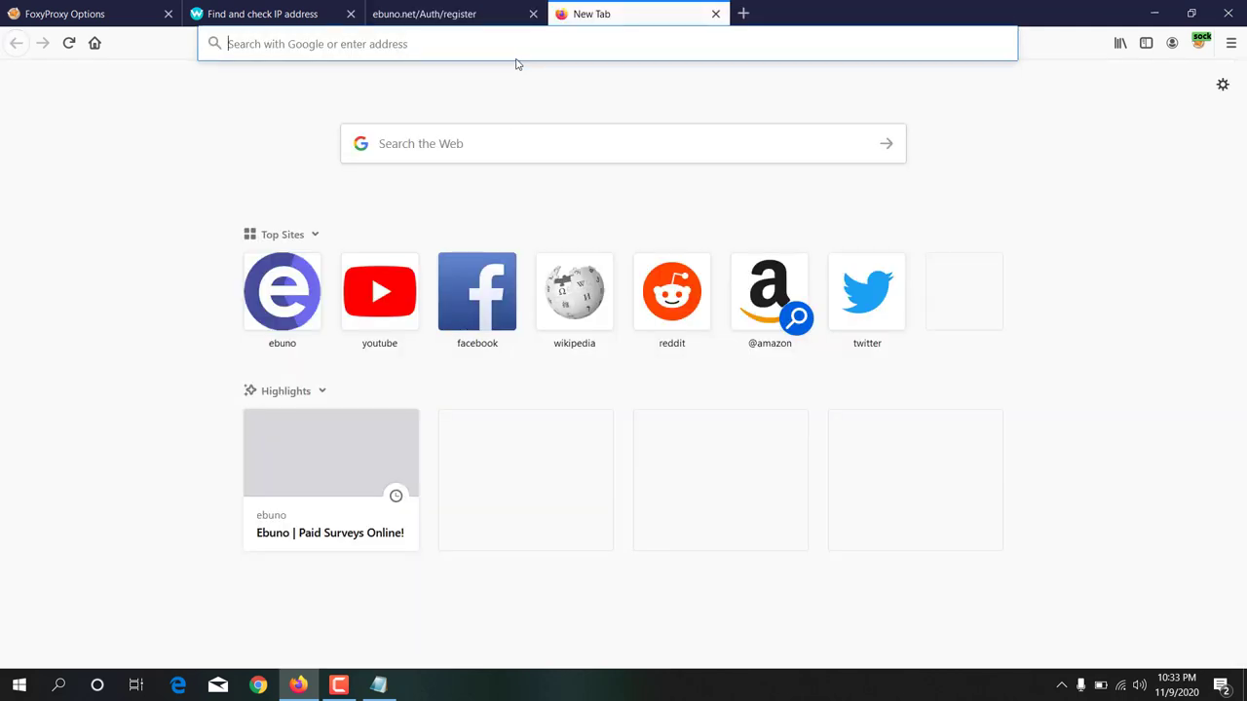
{"action": "type", "text": "gmail.c"}
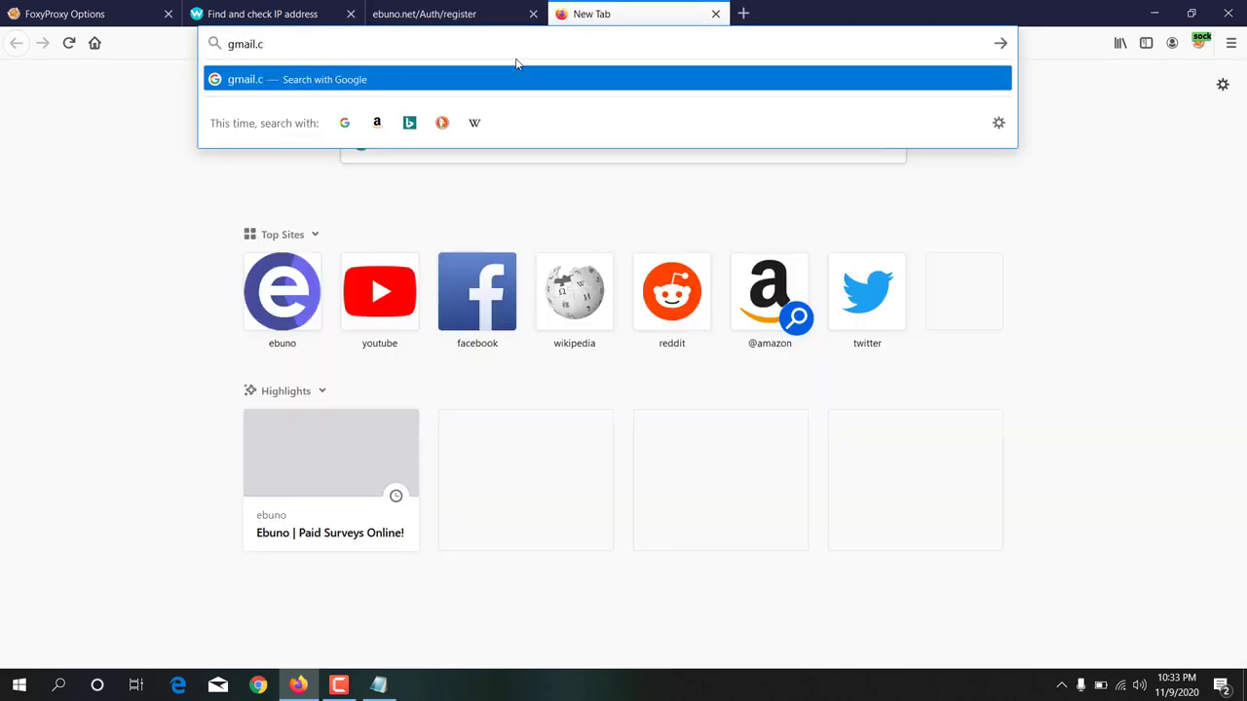
{"action": "type", "text": "om"}
{"action": "key", "text": "Return"}
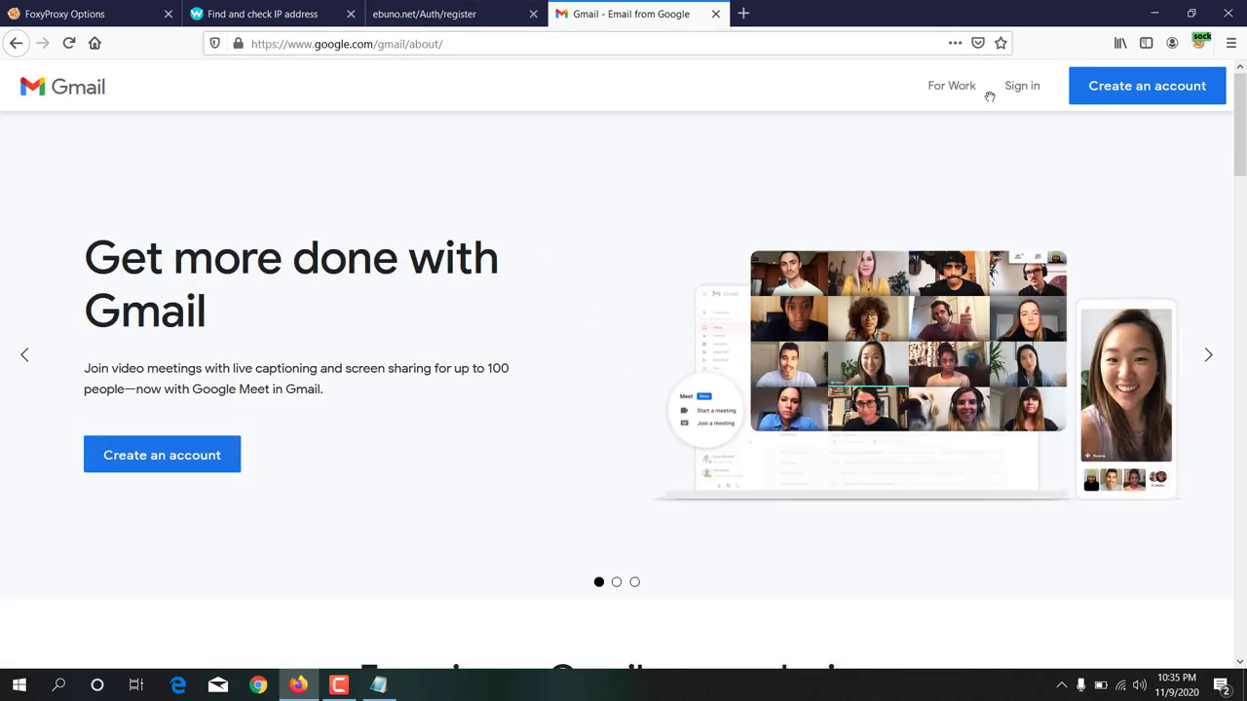
Step: Sign in to Gmail with the saved account address and its password, passing phone verification
{"action": "left_click", "coordinate": [1021, 90]}
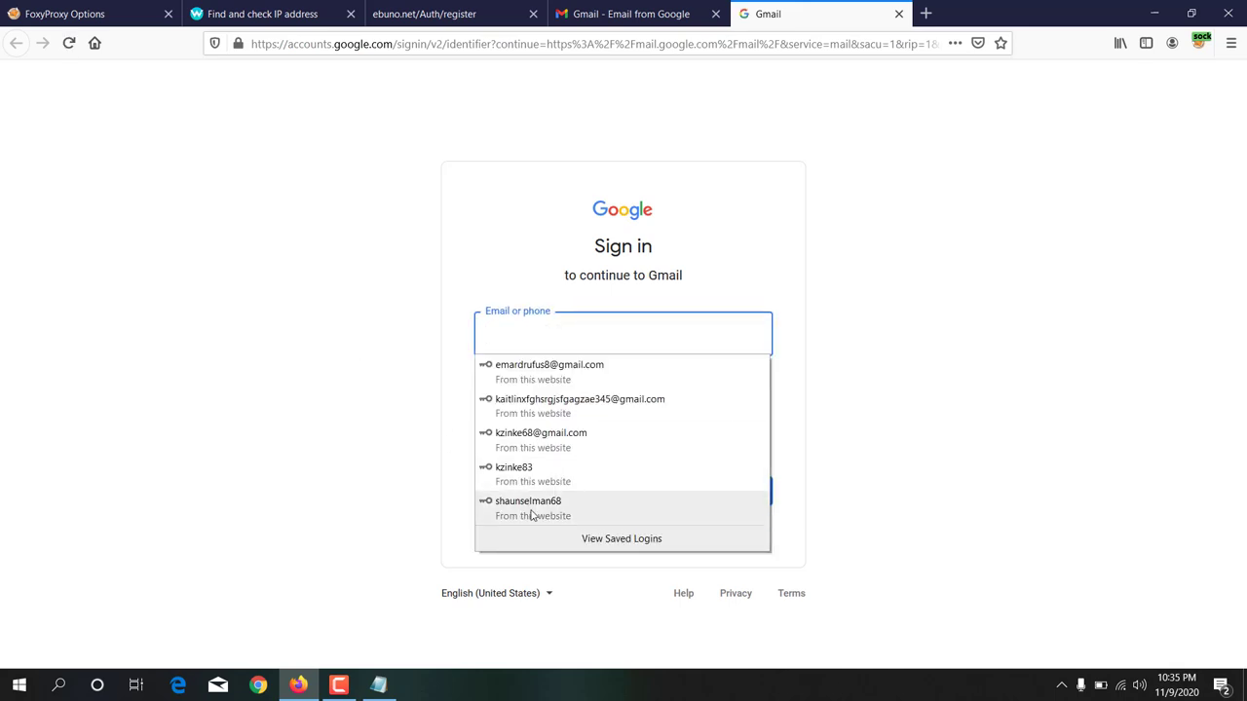
{"action": "left_click", "coordinate": [528, 508]}
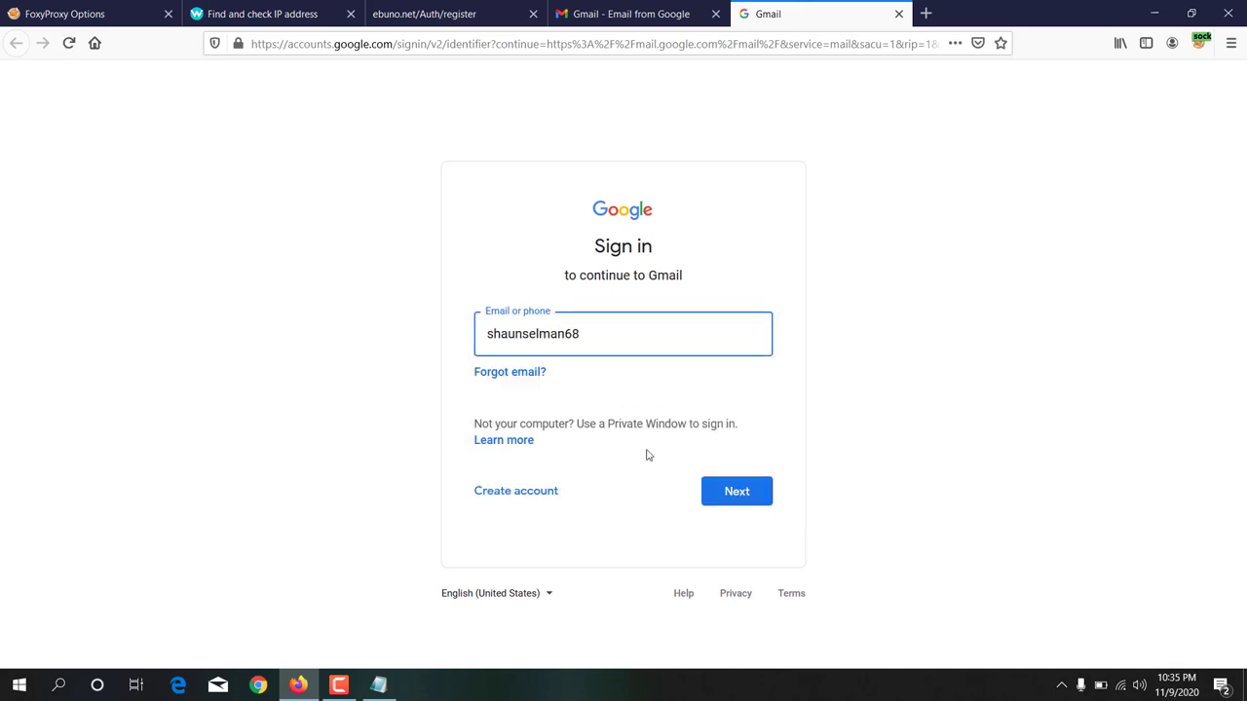
{"action": "left_click", "coordinate": [757, 499]}
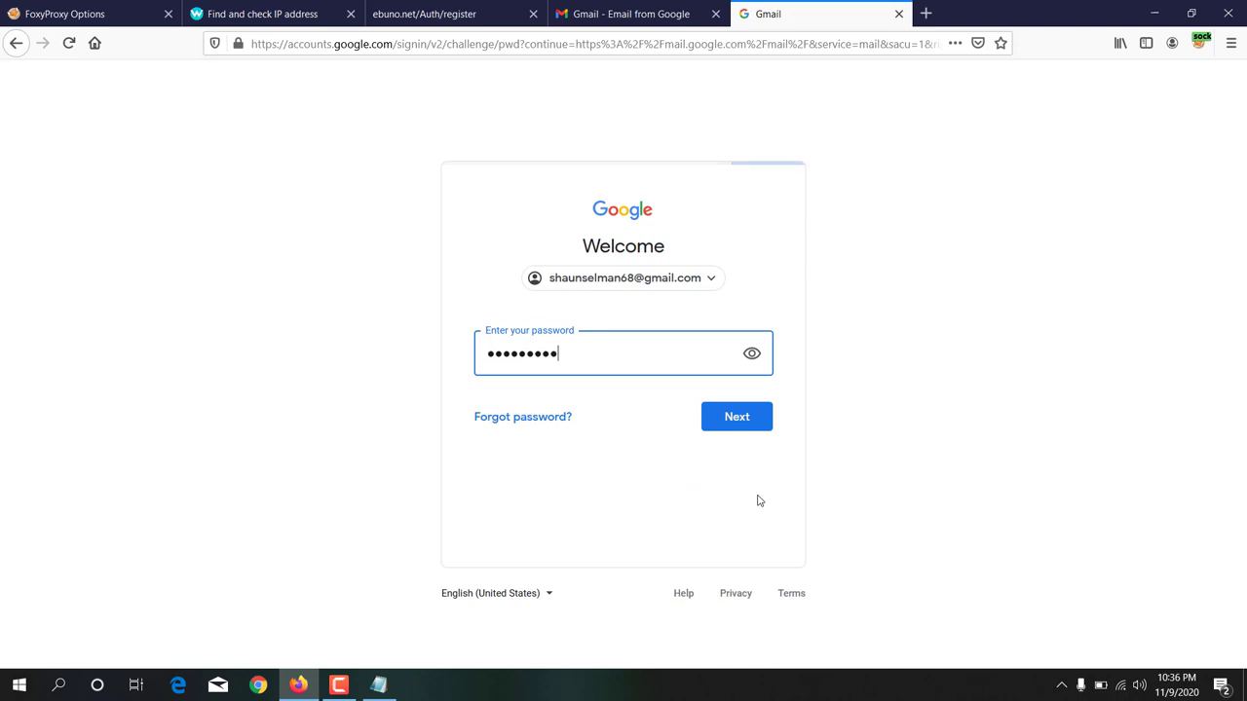
{"action": "left_click", "coordinate": [743, 418]}
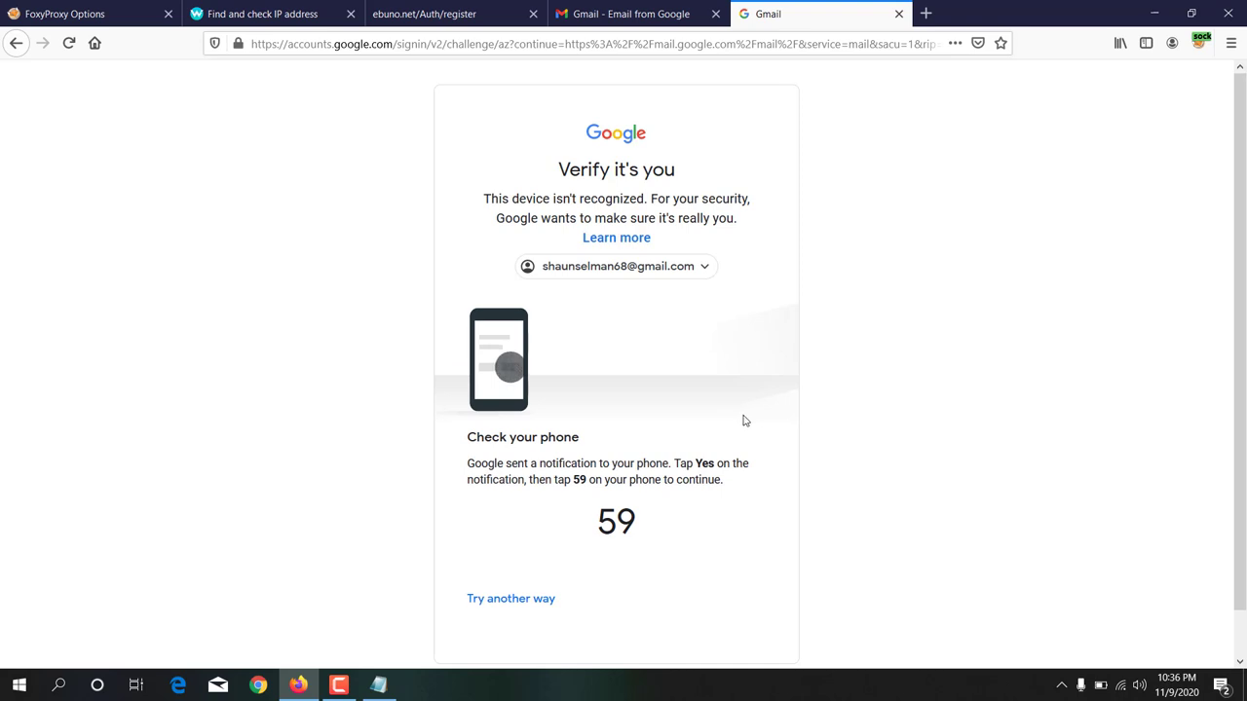
{"action": "scroll", "coordinate": [729, 351], "scroll_direction": "down", "scroll_amount": 1}
{"action": "scroll", "coordinate": [729, 351], "scroll_direction": "up", "scroll_amount": 1}
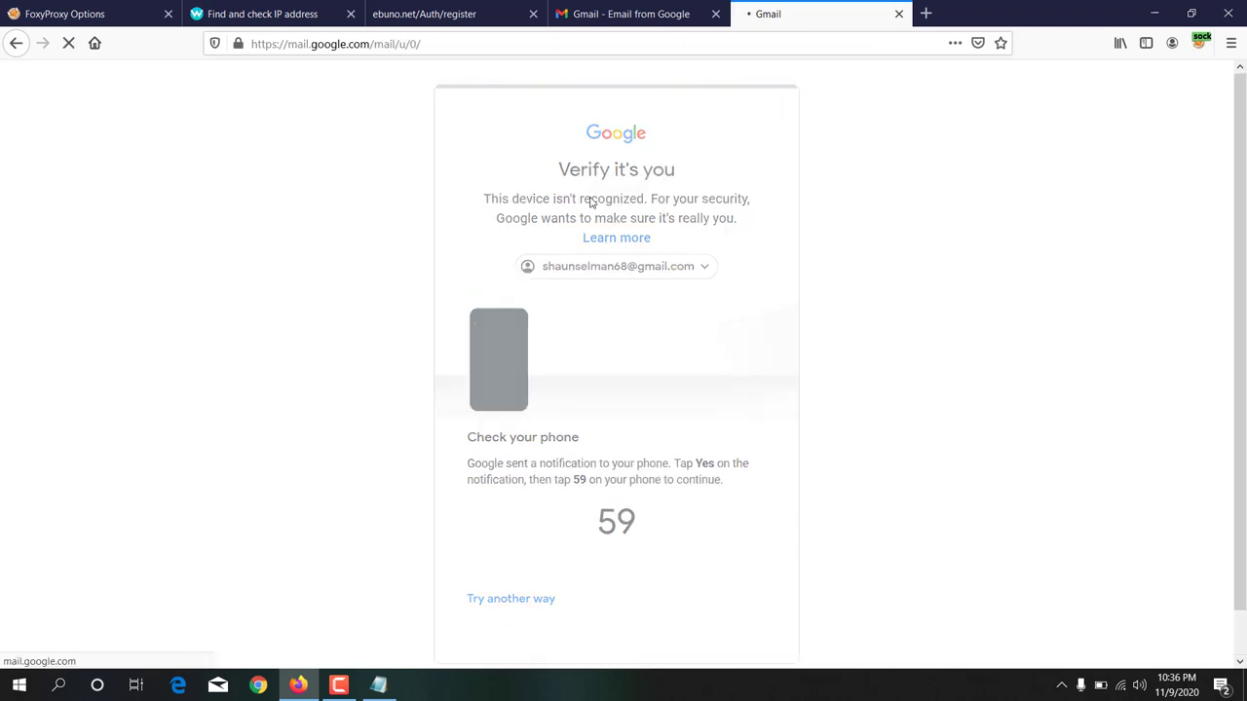
Step: Switch to the signed-in Gmail inbox tab and open the 'Welcome to Ebuno!' email
{"action": "left_click", "coordinate": [477, 12]}
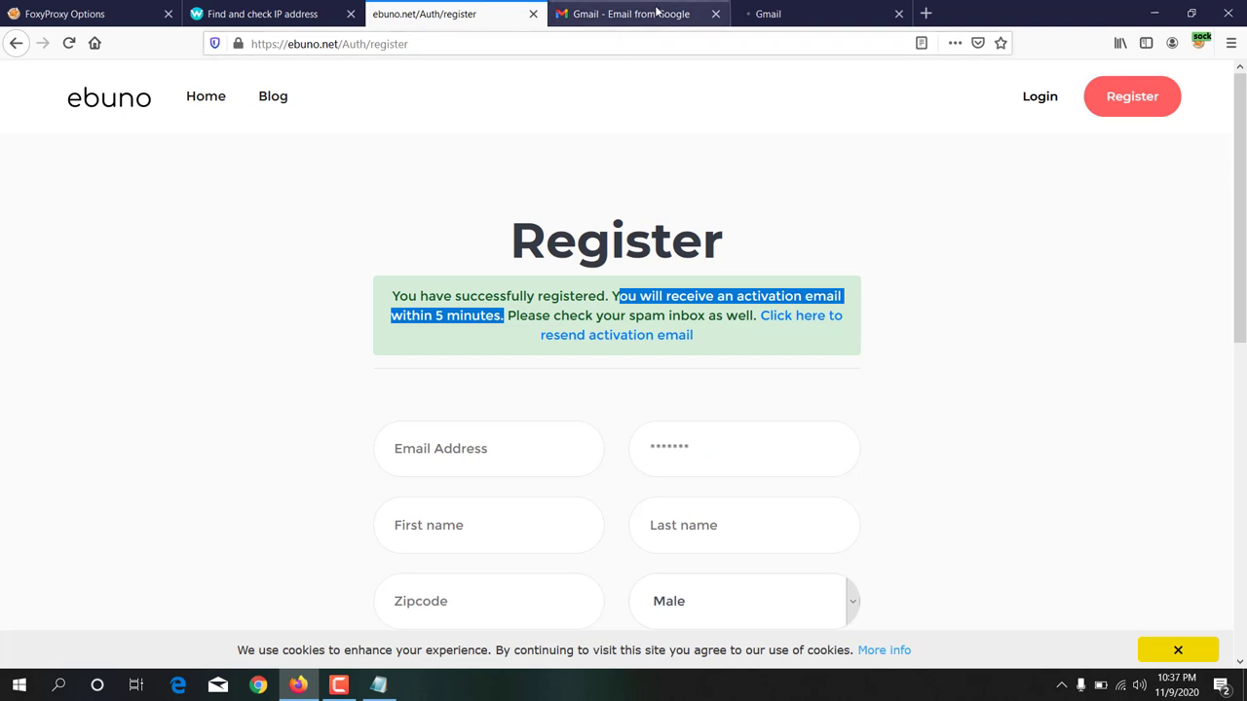
{"action": "left_click", "coordinate": [657, 11]}
{"action": "left_click", "coordinate": [789, 13]}
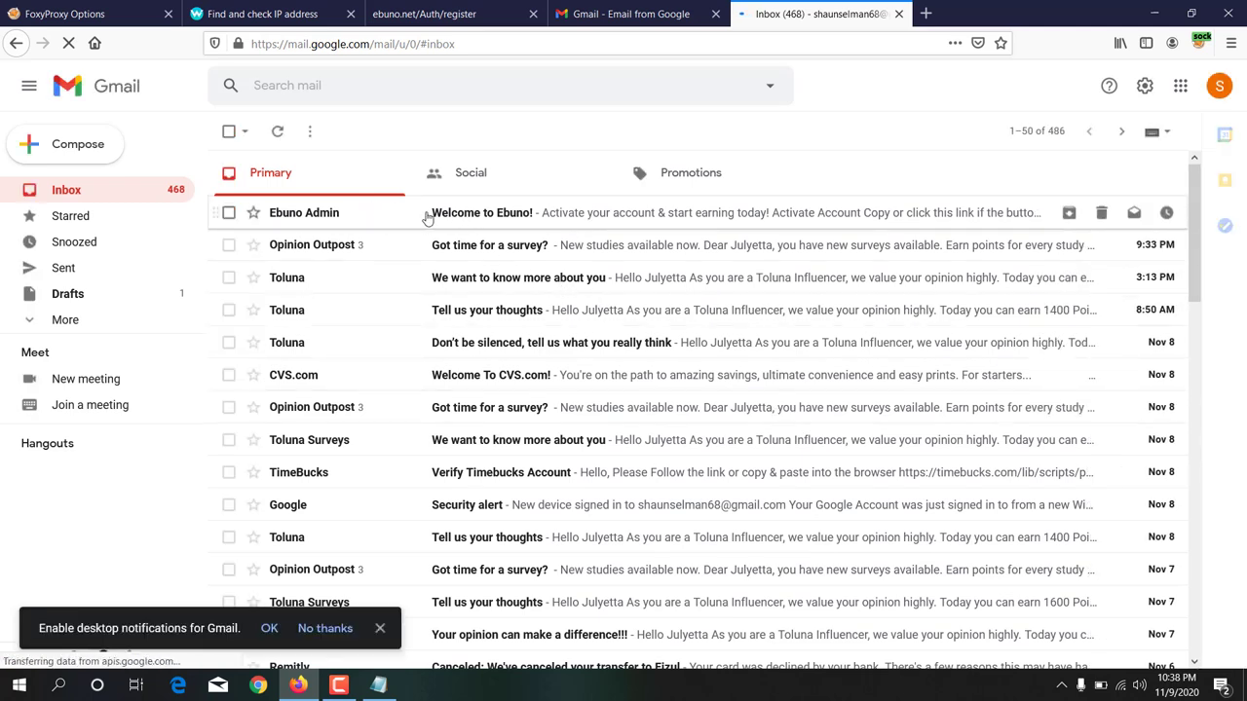
{"action": "left_click", "coordinate": [508, 223]}
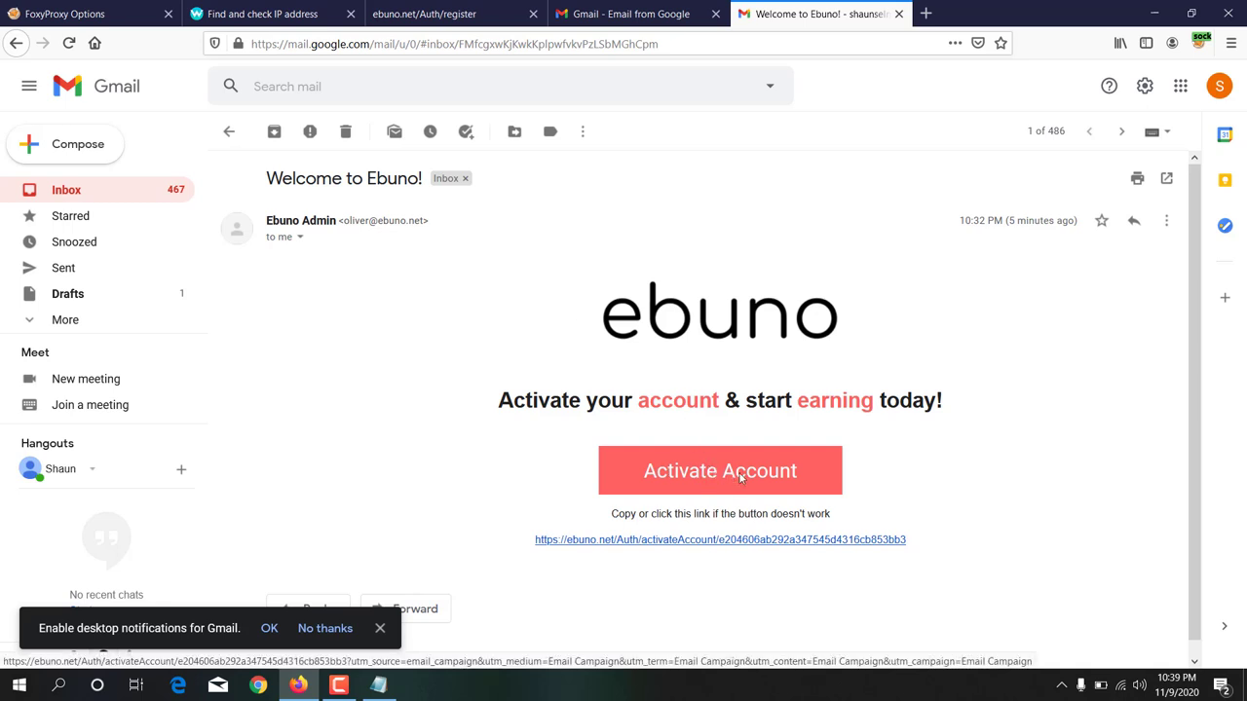
Step: Activate the account from the email link, confirm Account Activated, and focus the login Email Address field
{"action": "left_click", "coordinate": [617, 543]}
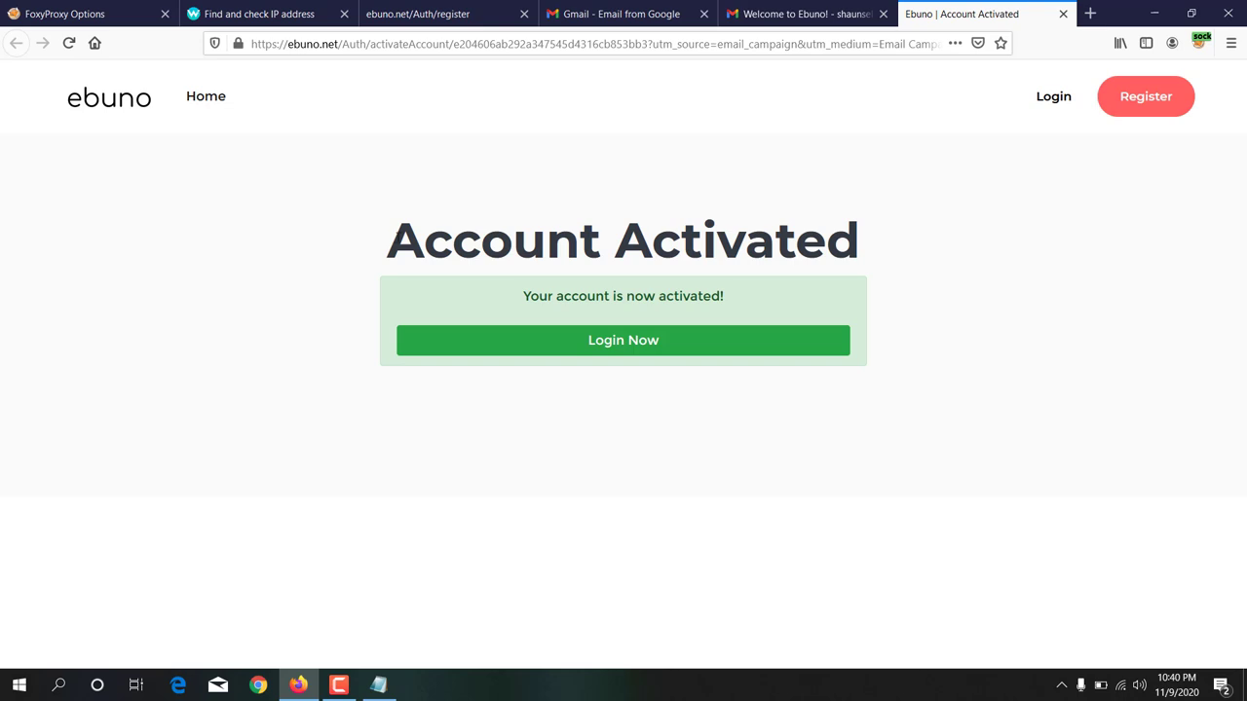
{"action": "left_click_drag", "start_coordinate": [401, 235], "coordinate": [833, 246]}
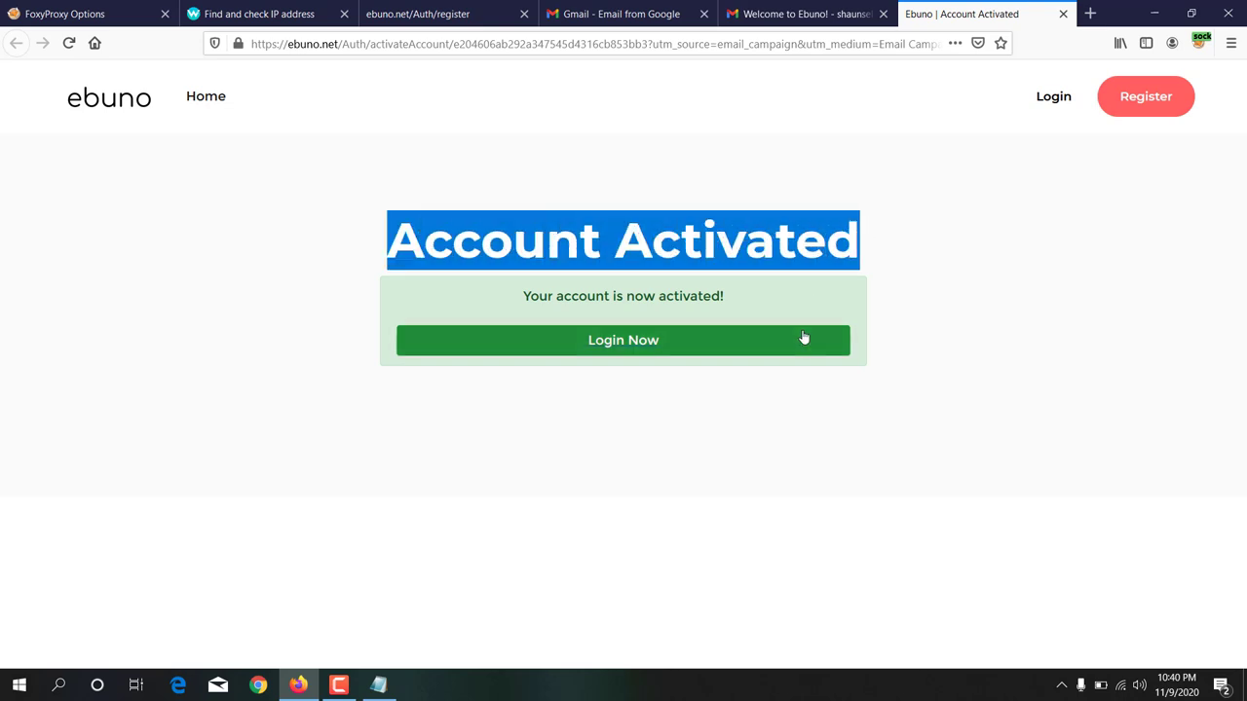
{"action": "left_click", "coordinate": [627, 342]}
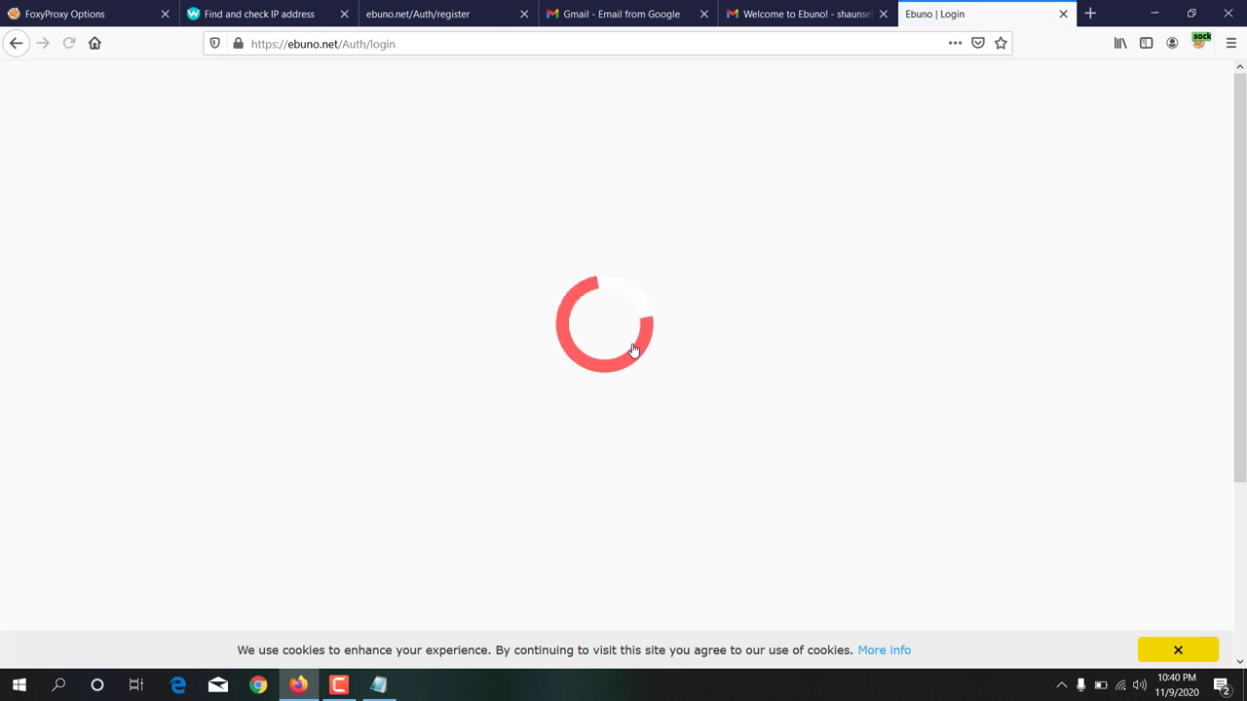
{"action": "left_click", "coordinate": [518, 350]}
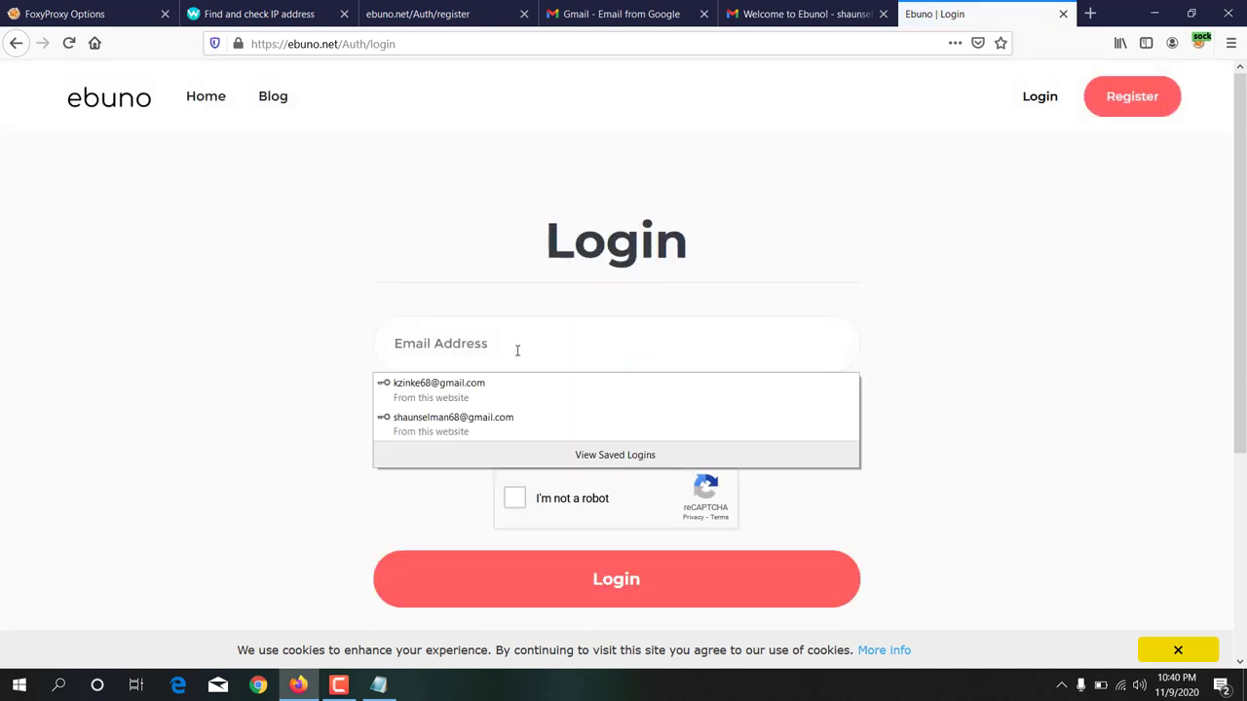